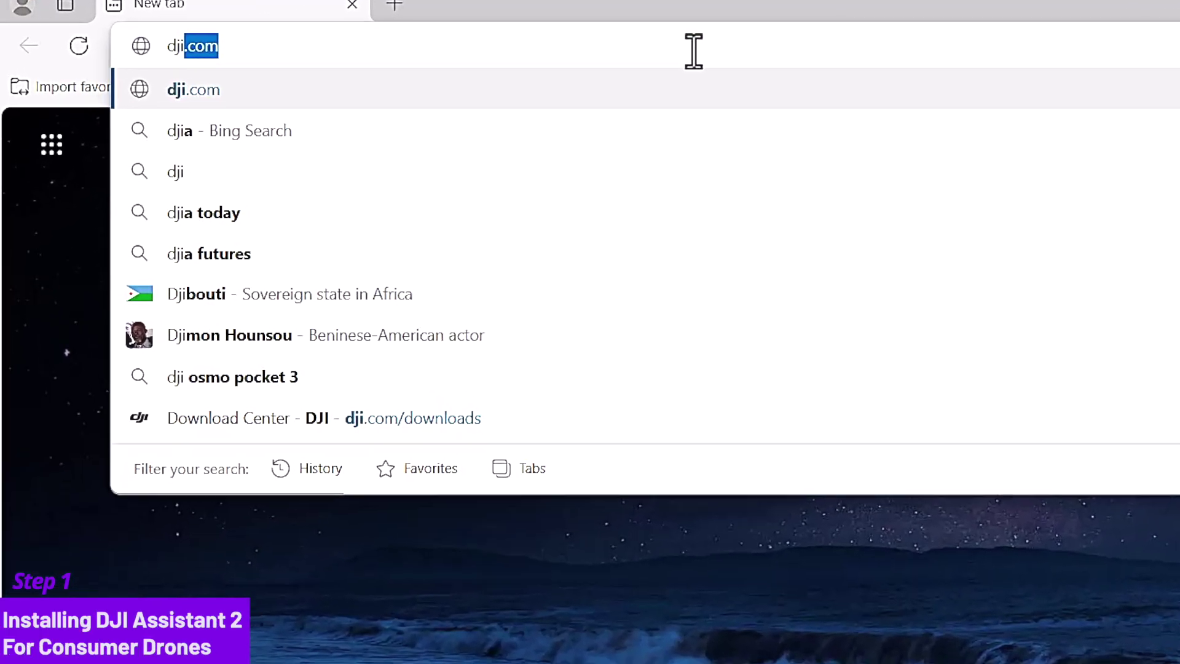
# Download the Windows exe of DJI Assistant 2 (Consumer Drones Series) V2.1.35 from dji.com/downloads.
pyautogui.write('.com/d')
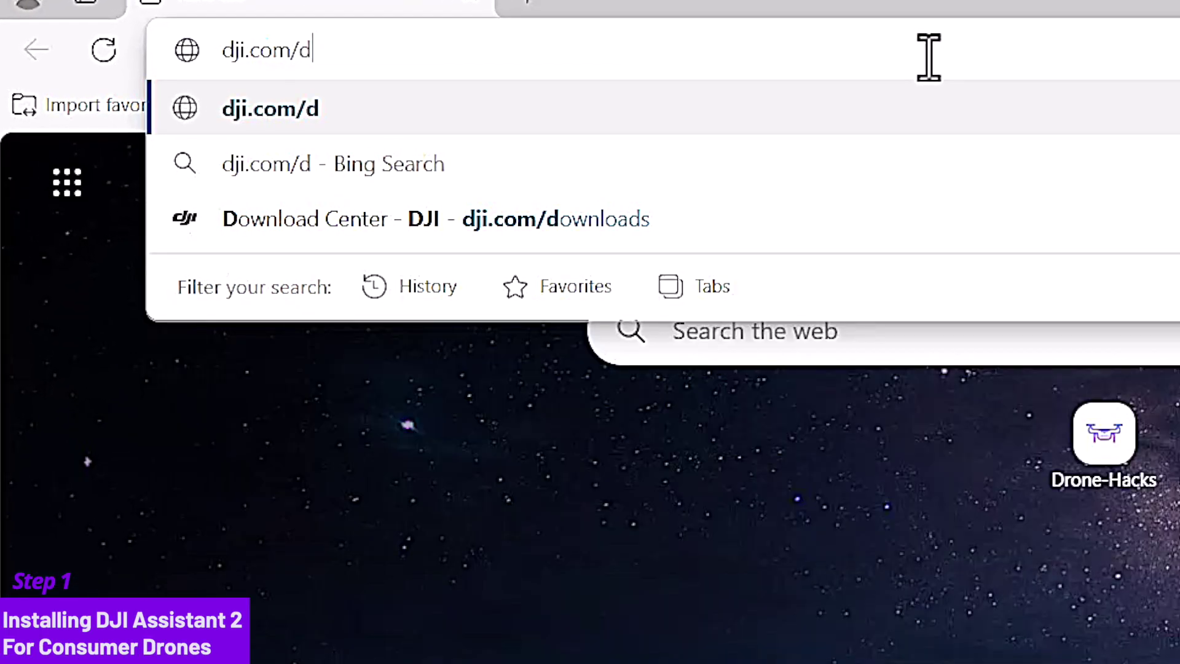
pyautogui.write('ownloads')
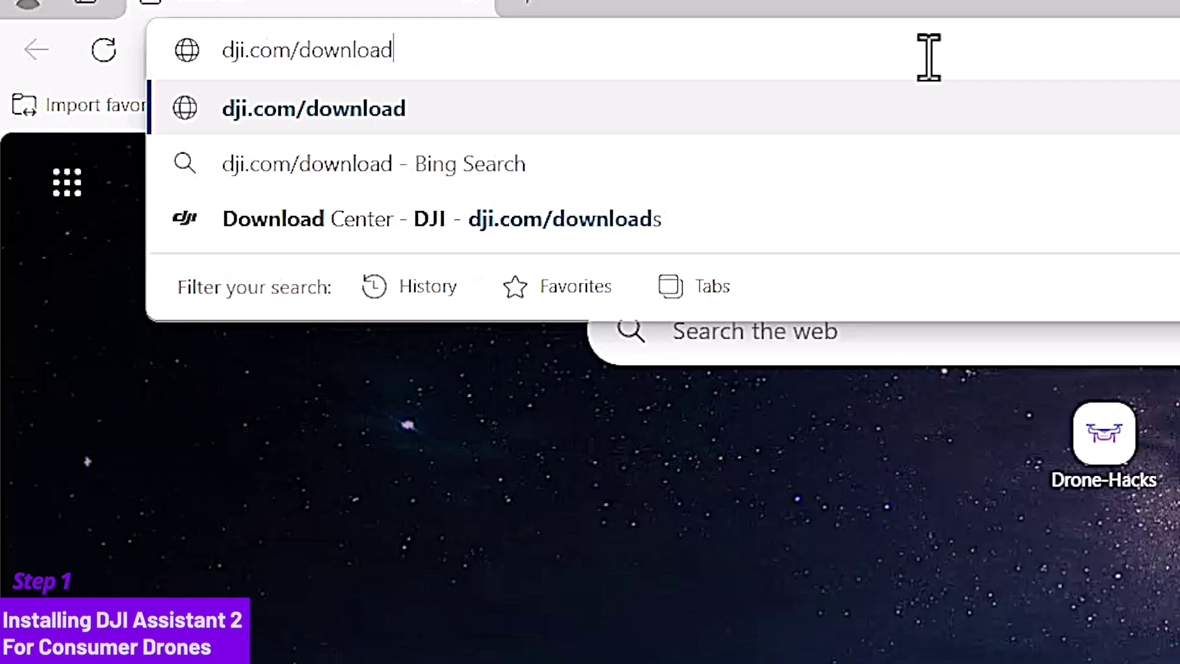
pyautogui.press('Return')
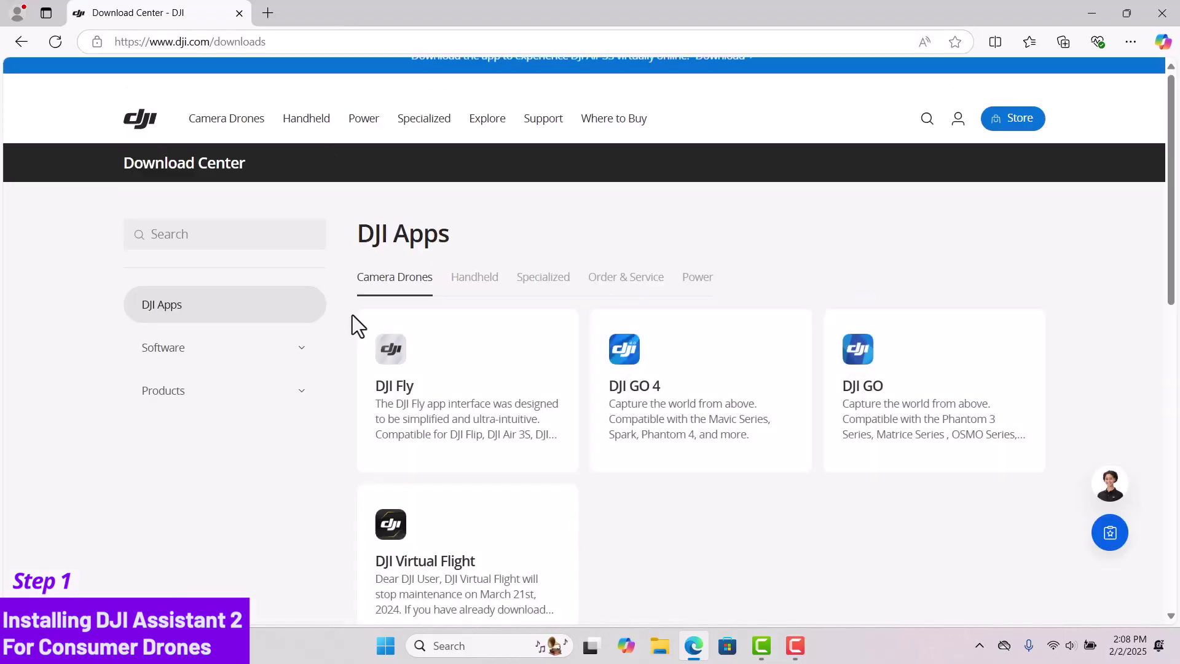
pyautogui.click(187, 352)
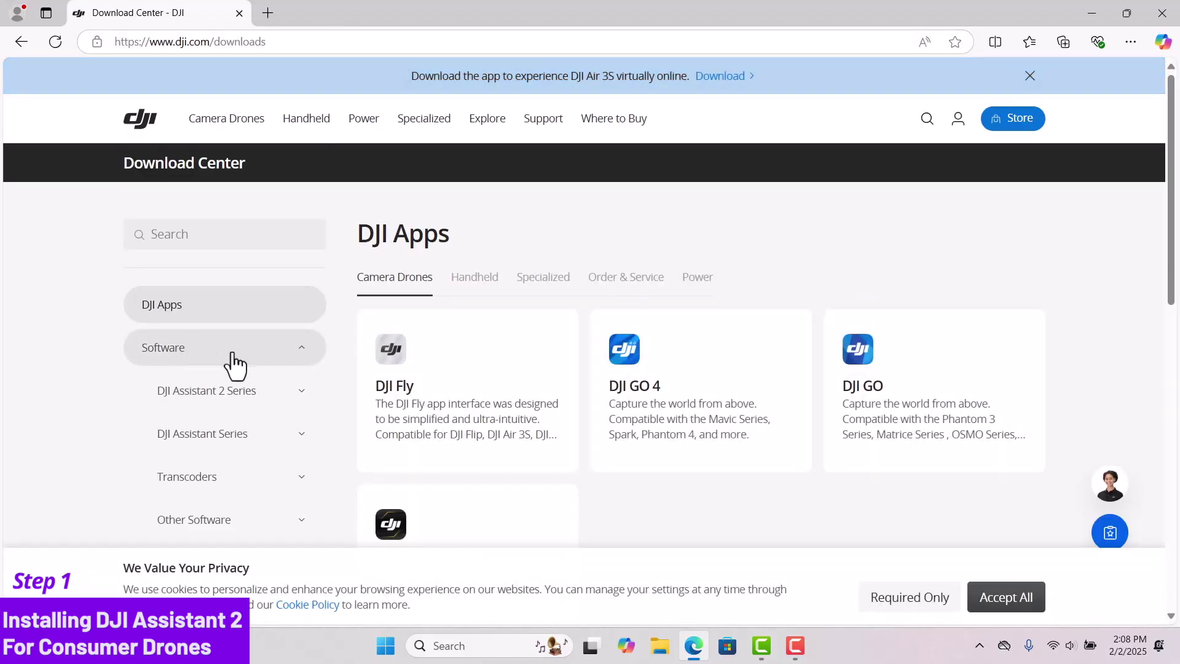
pyautogui.click(225, 403)
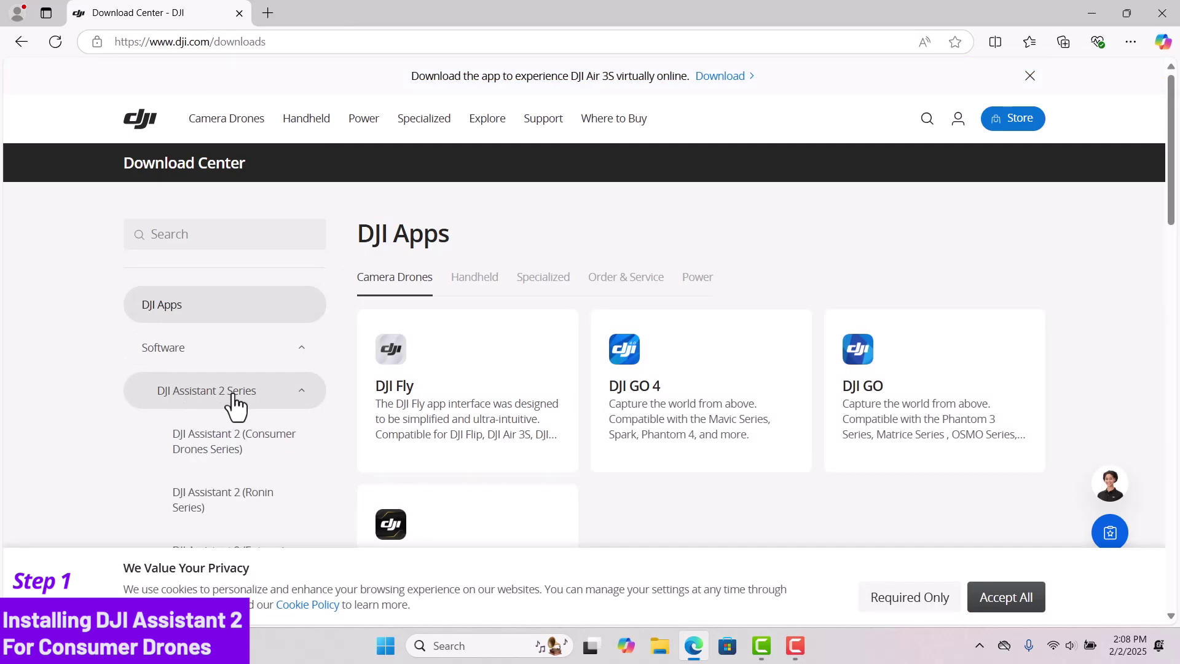
pyautogui.click(209, 448)
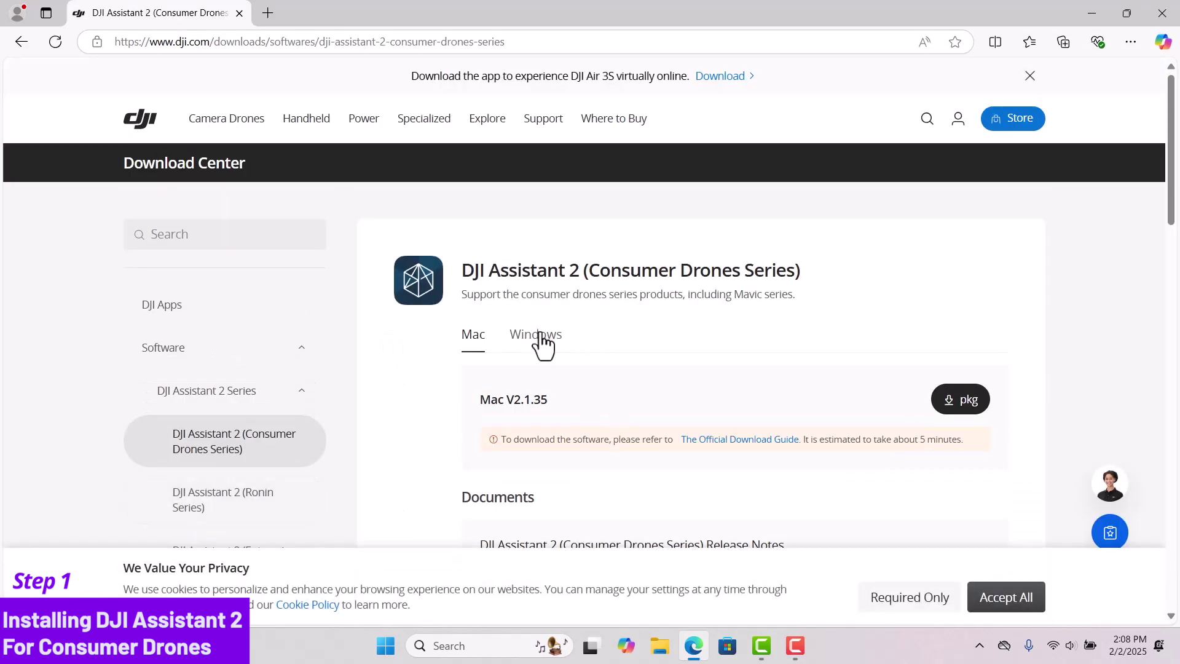
pyautogui.click(532, 351)
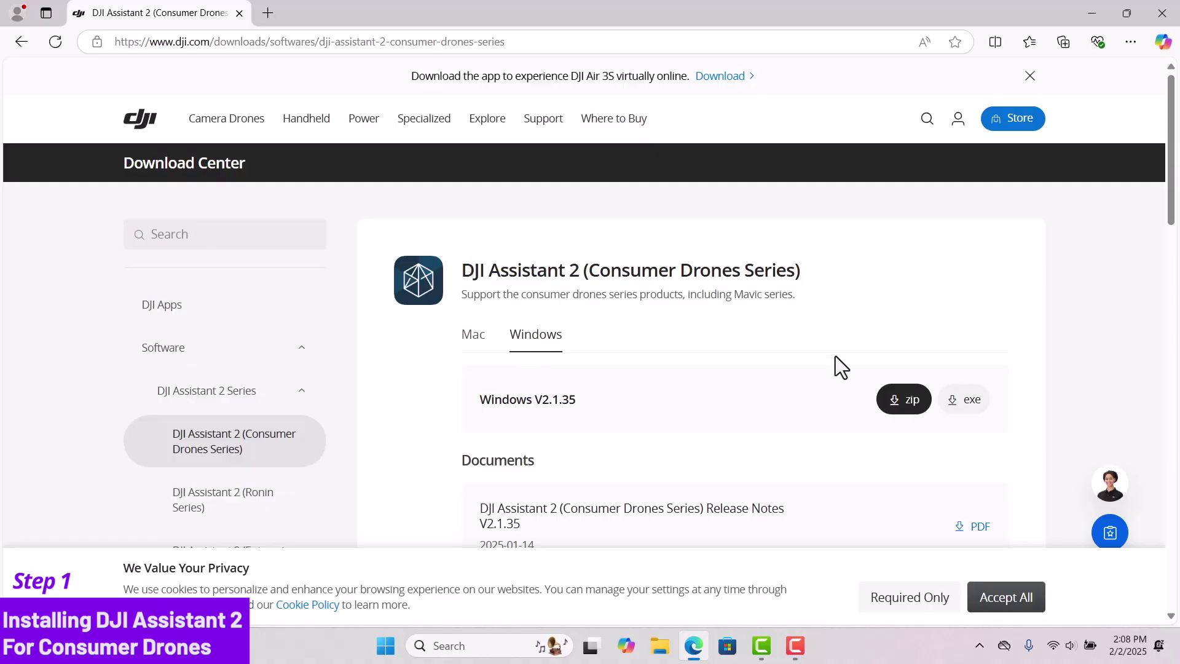
pyautogui.click(964, 401)
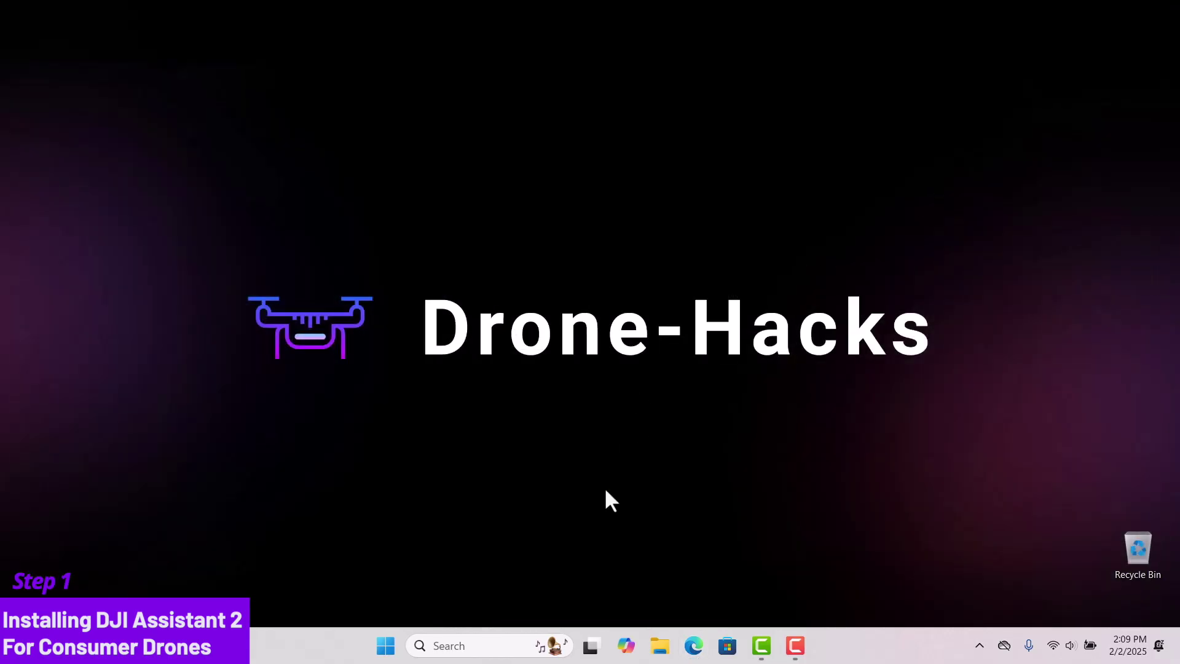
# Run the downloaded DJI Assistant 2 installer from the Downloads folder, then close File Explorer.
pyautogui.press('super+e')
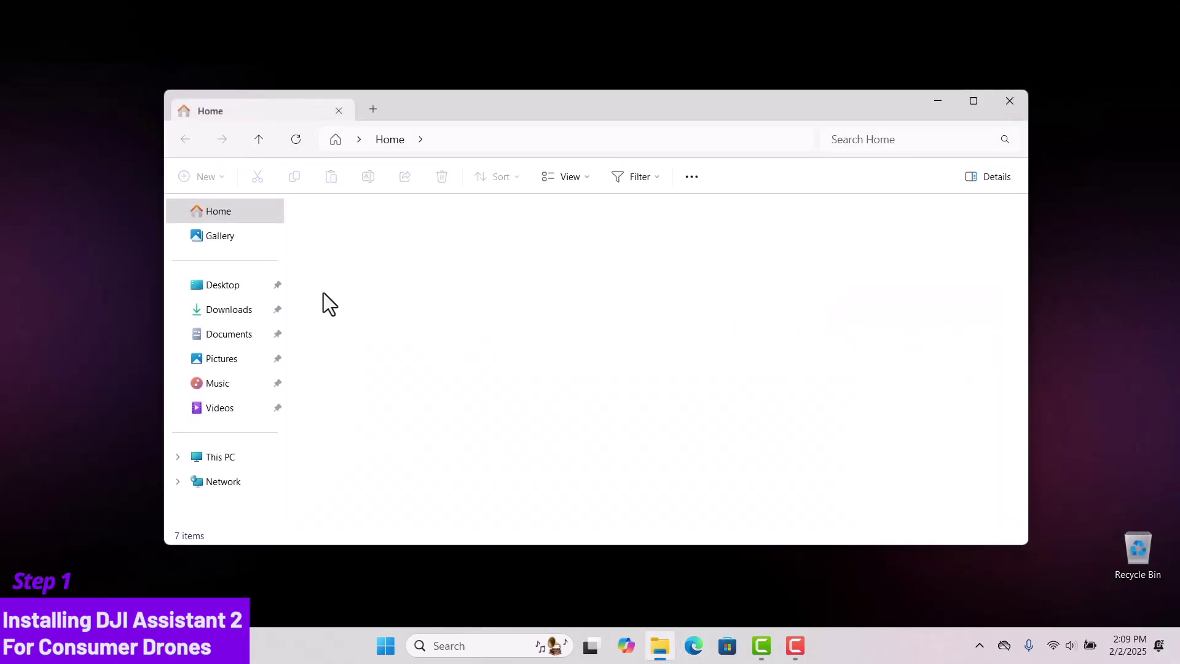
pyautogui.click(206, 310)
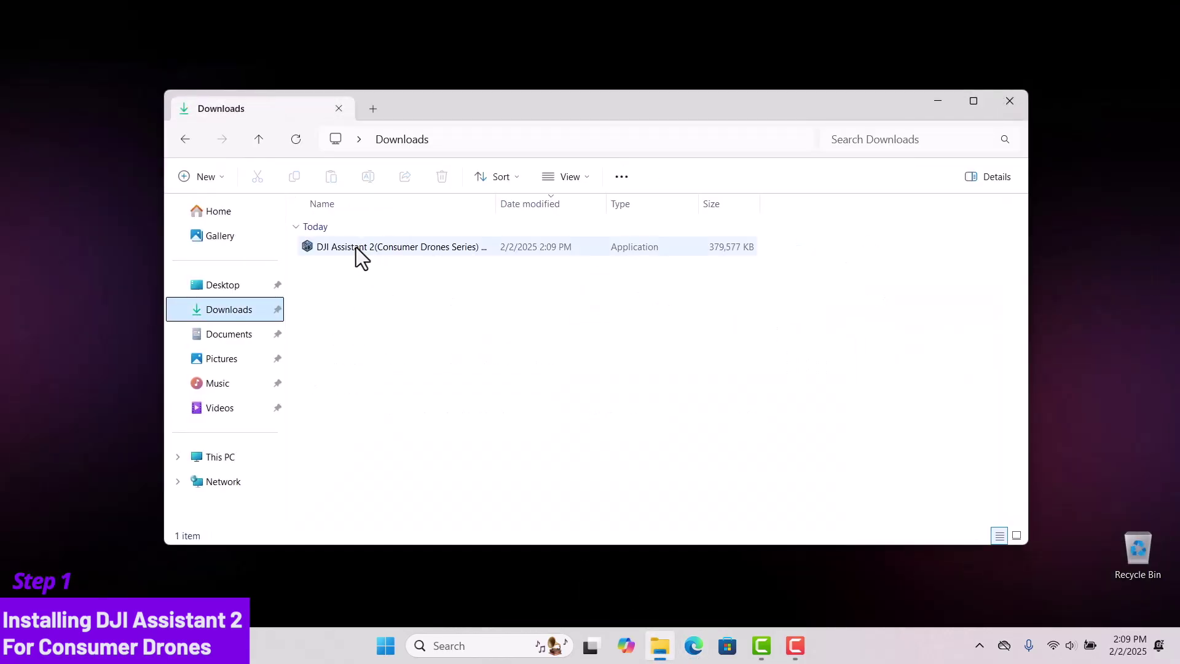
pyautogui.rightClick(356, 247)
pyautogui.click(393, 261)
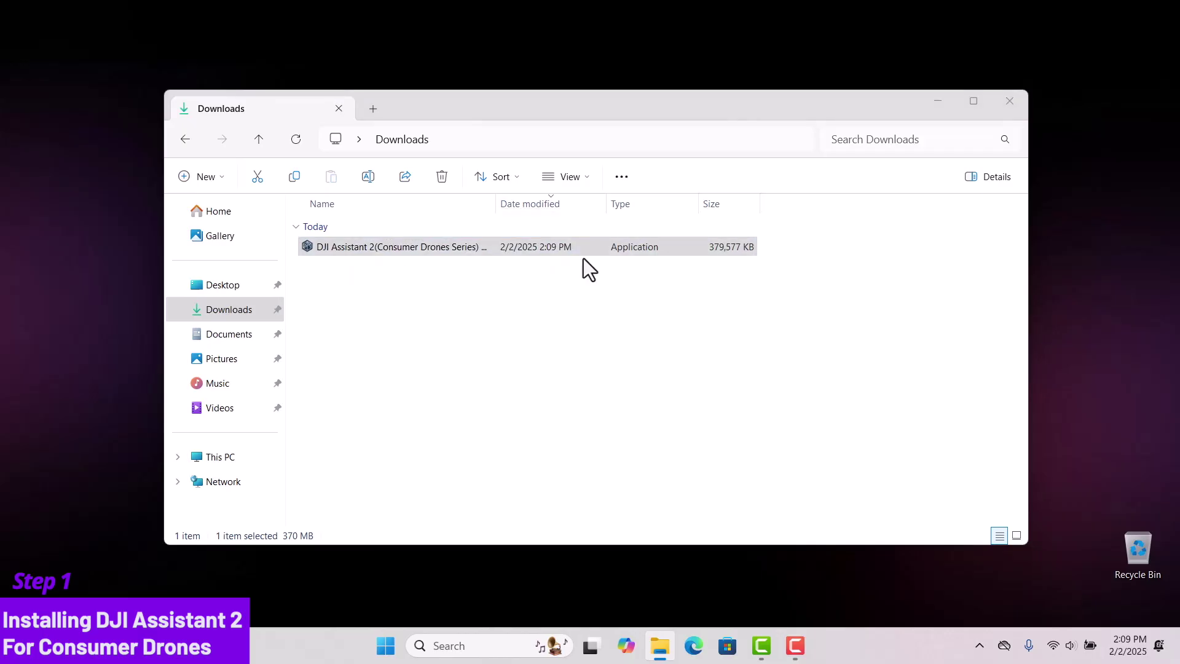
pyautogui.click(1009, 101)
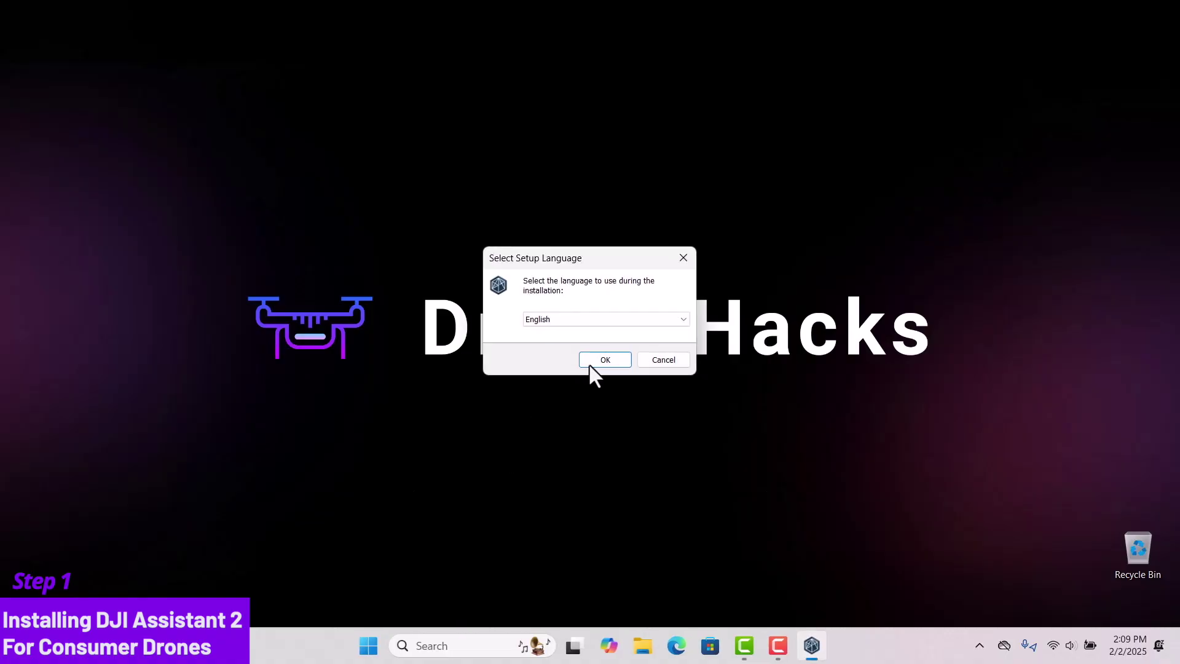
# Install DJI Assistant 2 in English, accepting the license and keeping default location, Start Menu folder and shortcuts.
pyautogui.click(595, 360)
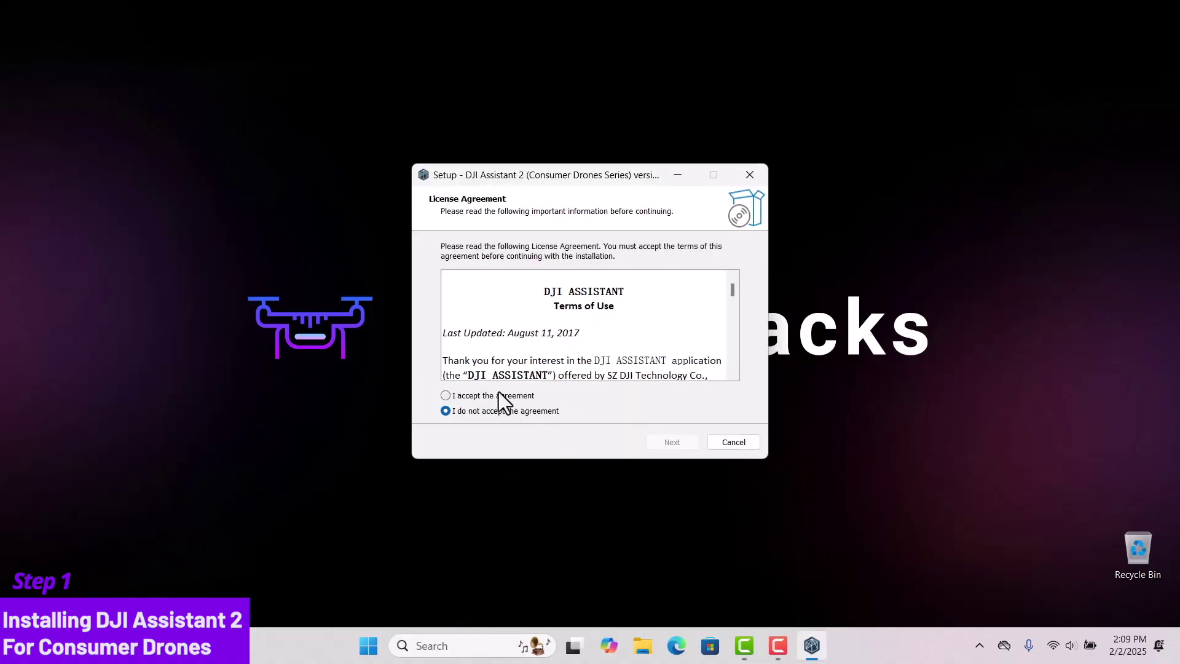
pyautogui.click(491, 395)
pyautogui.click(674, 442)
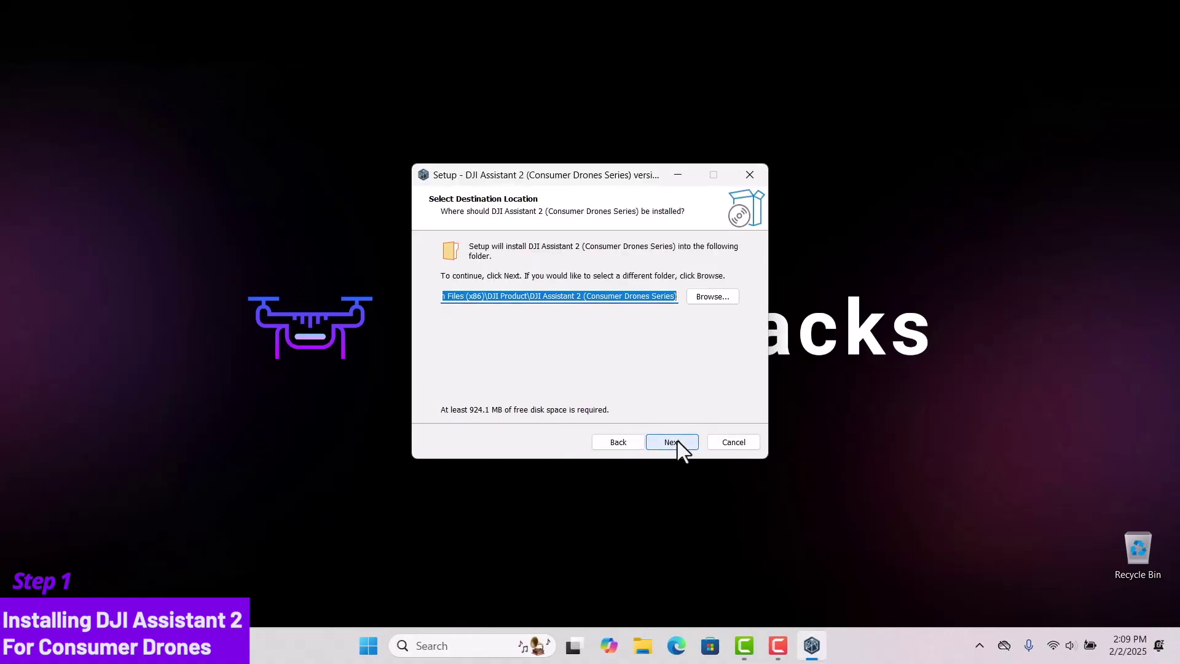
pyautogui.click(678, 443)
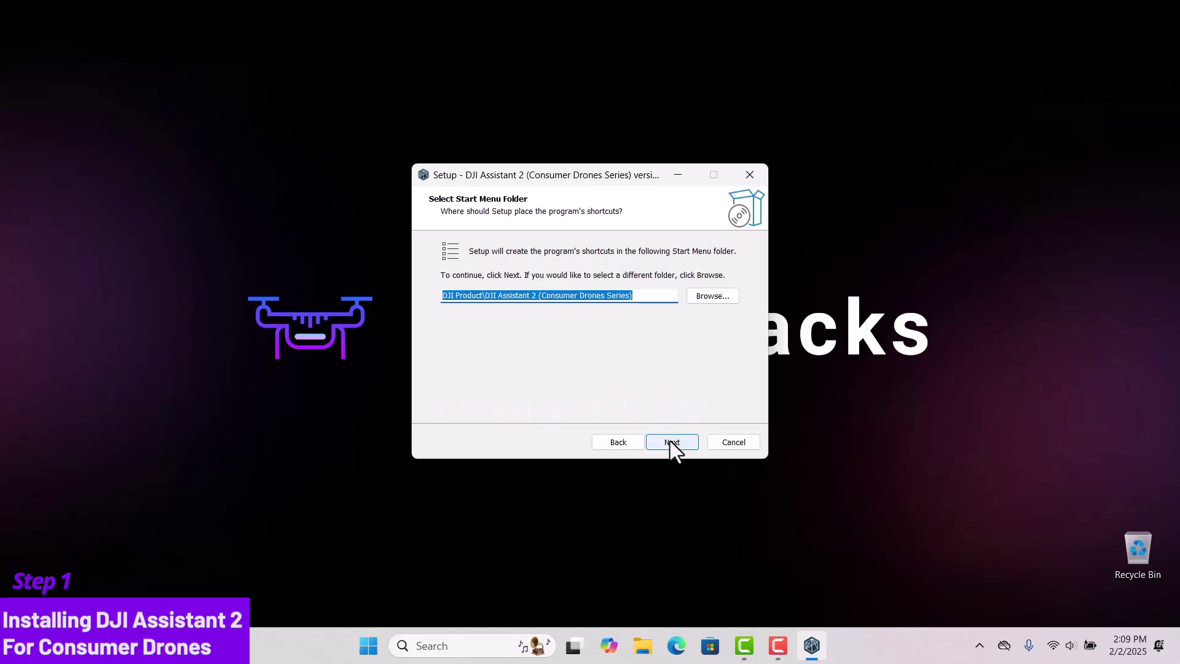
pyautogui.click(671, 442)
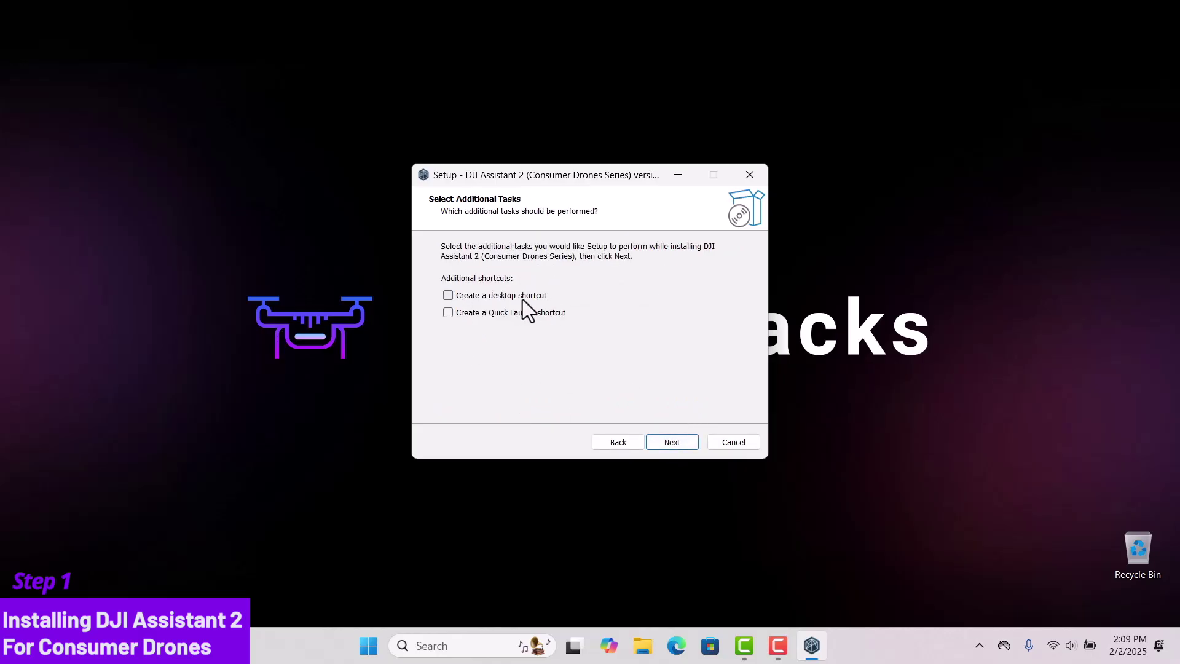
pyautogui.click(679, 446)
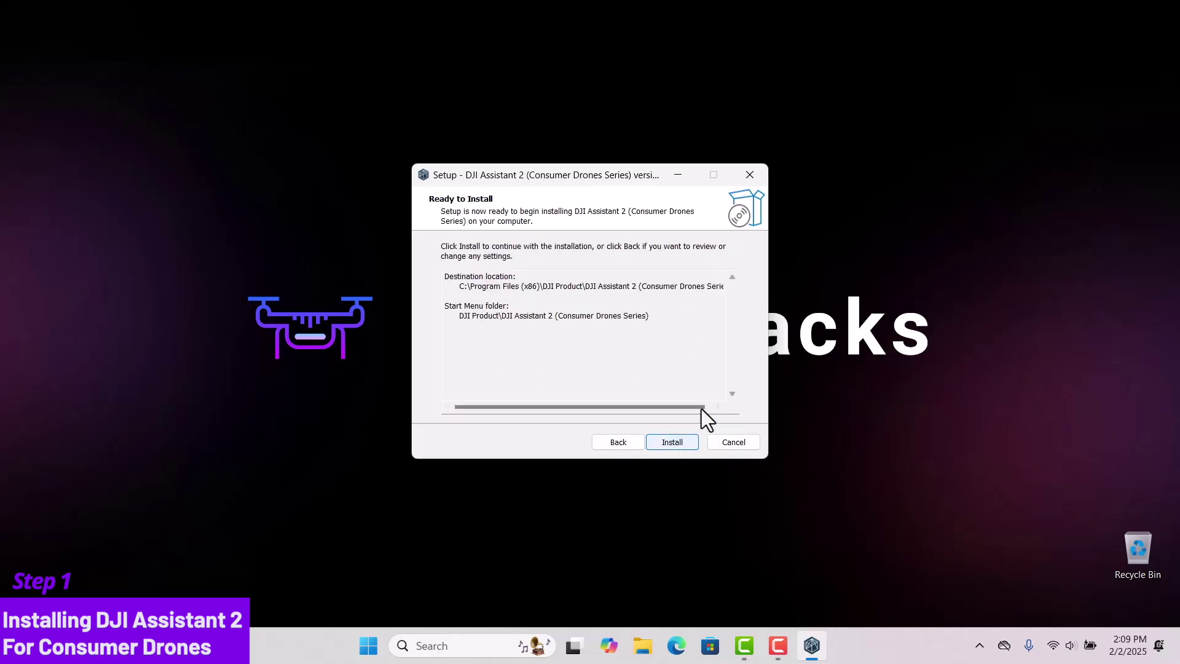
pyautogui.click(673, 442)
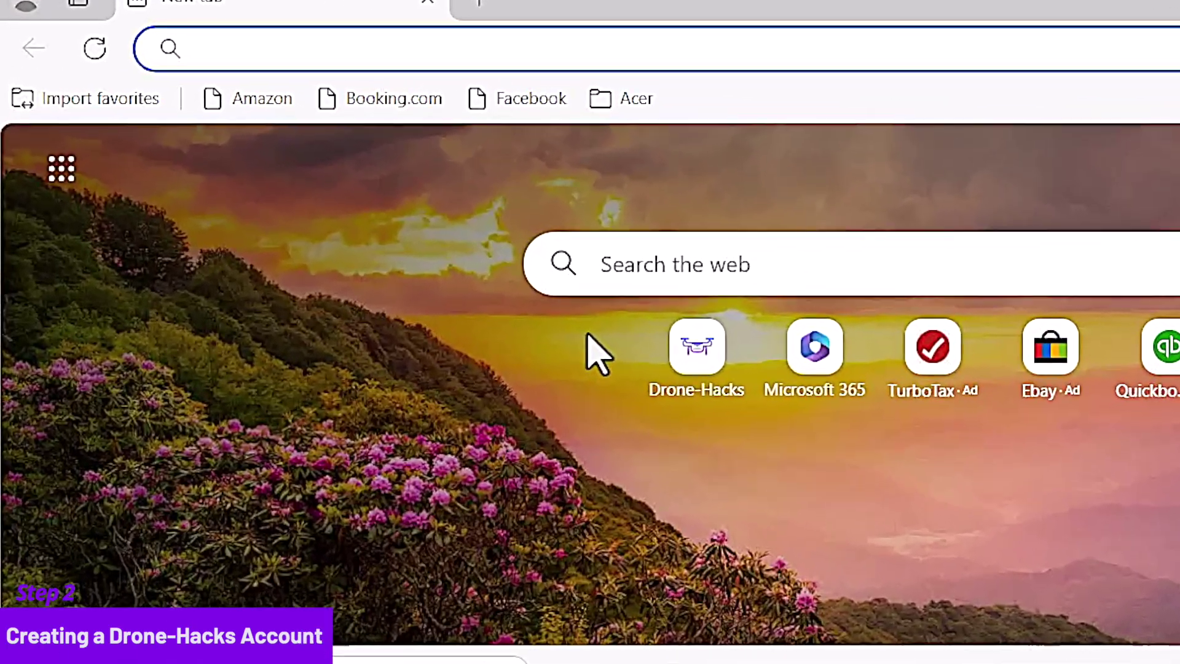
# Go to drone-hacks.com and open its Login page.
pyautogui.write('d')
pyautogui.press('Return')
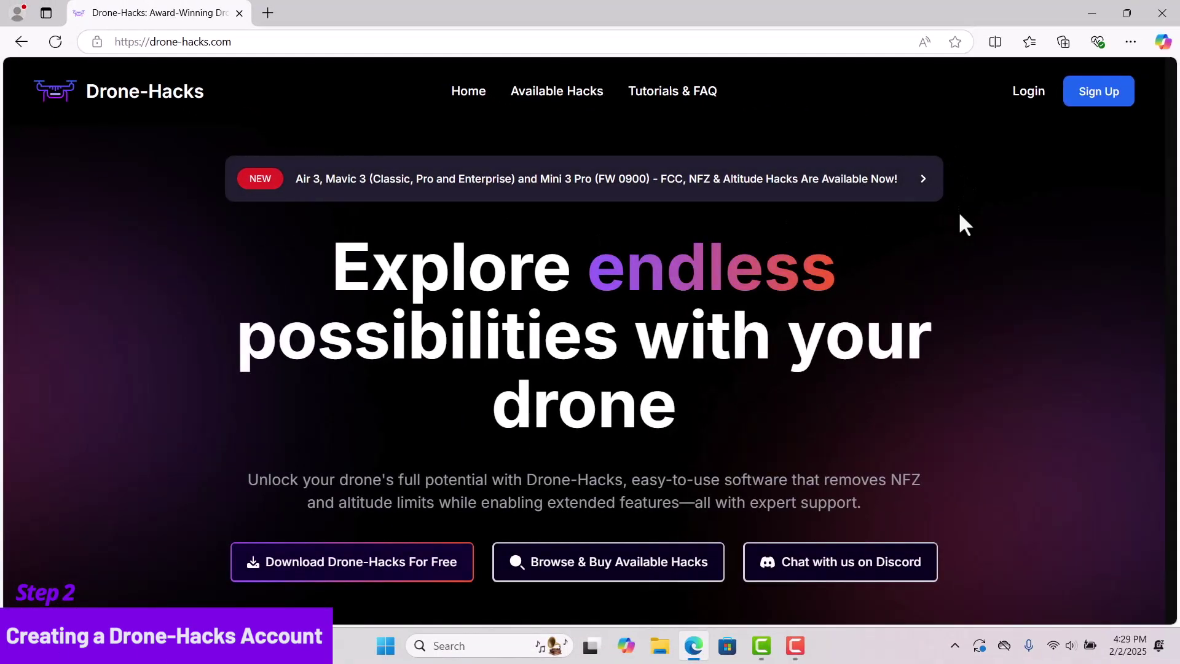
pyautogui.click(1023, 105)
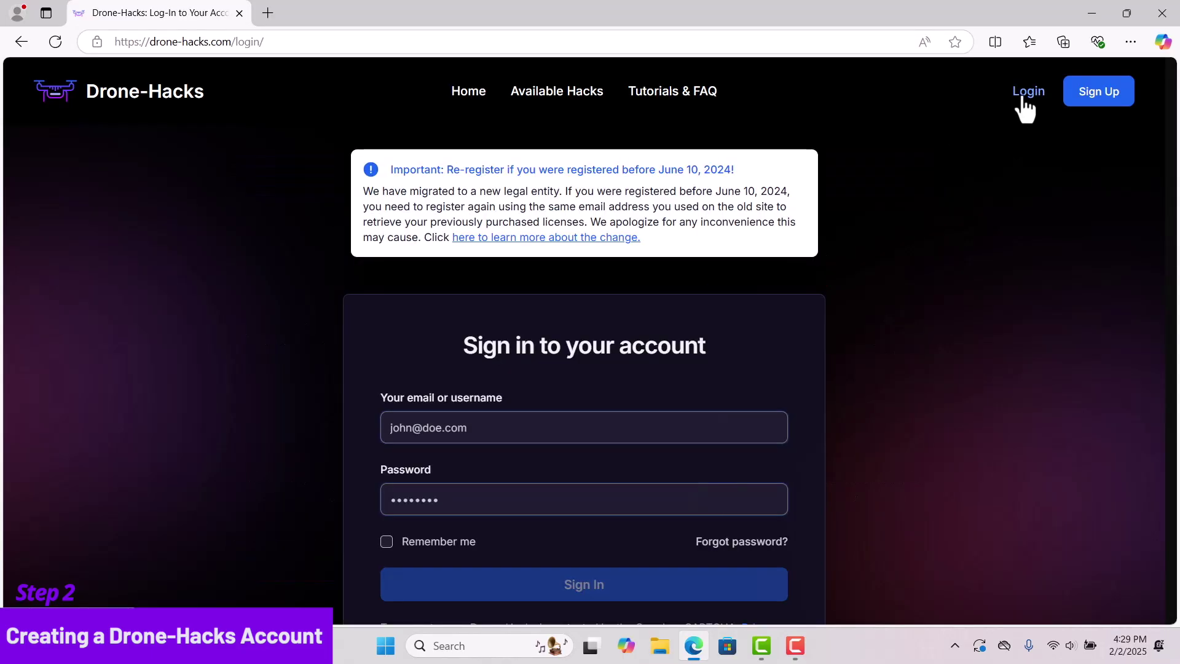
# Fill the Drone-Hacks registration form with first and last name, username, city, postal code and password.
pyautogui.click(1094, 104)
pyautogui.scroll(-3, 1055, 267)
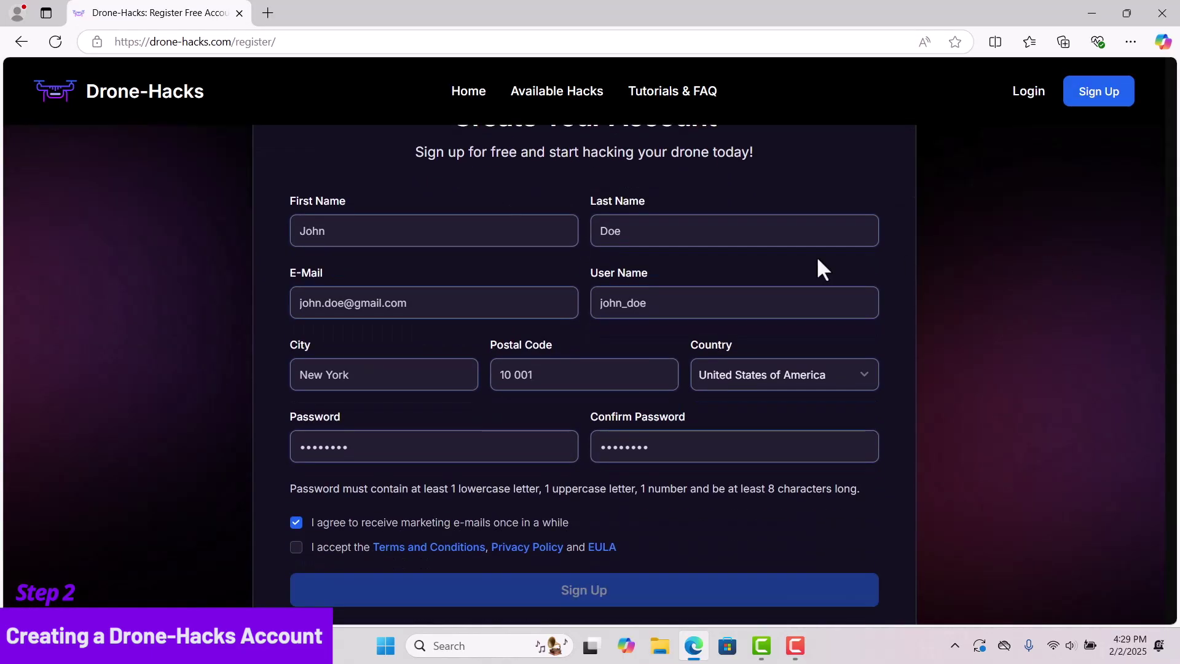
pyautogui.doubleClick(530, 231)
pyautogui.press('Tab')
pyautogui.press('Tab')
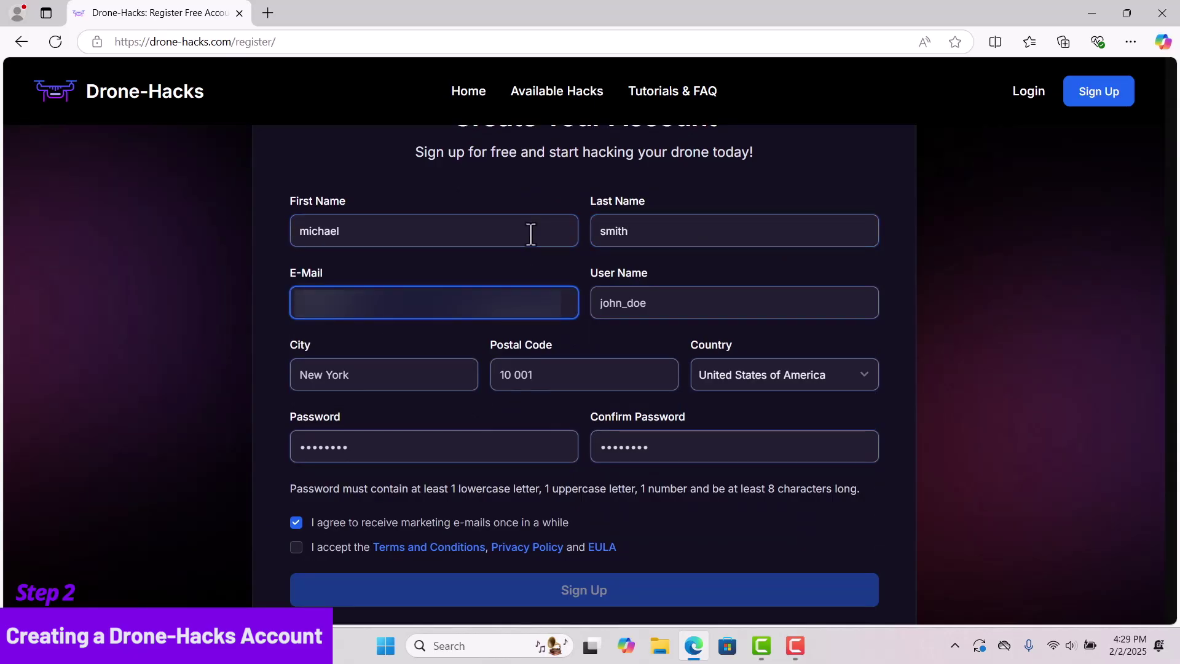
pyautogui.press('Tab')
pyautogui.press('Tab')
pyautogui.press('Tab')
pyautogui.press('Tab')
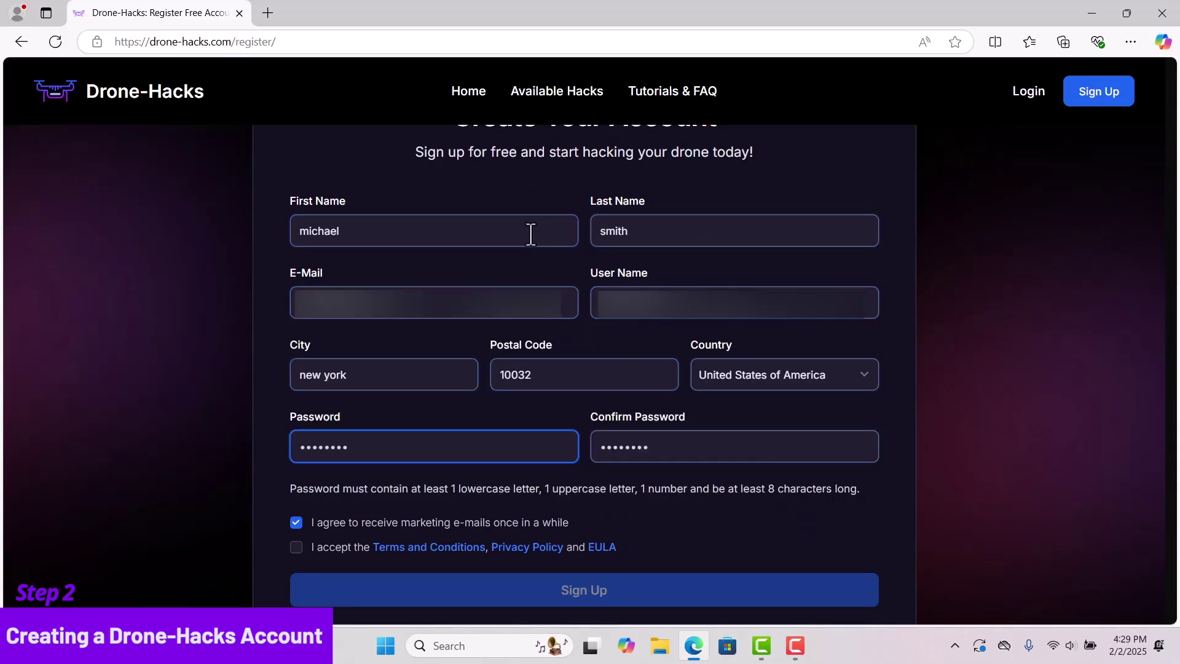
pyautogui.press('Tab')
# Accept the terms, privacy policy and EULA, submit the registration, and decline browser password saving.
pyautogui.click(524, 544)
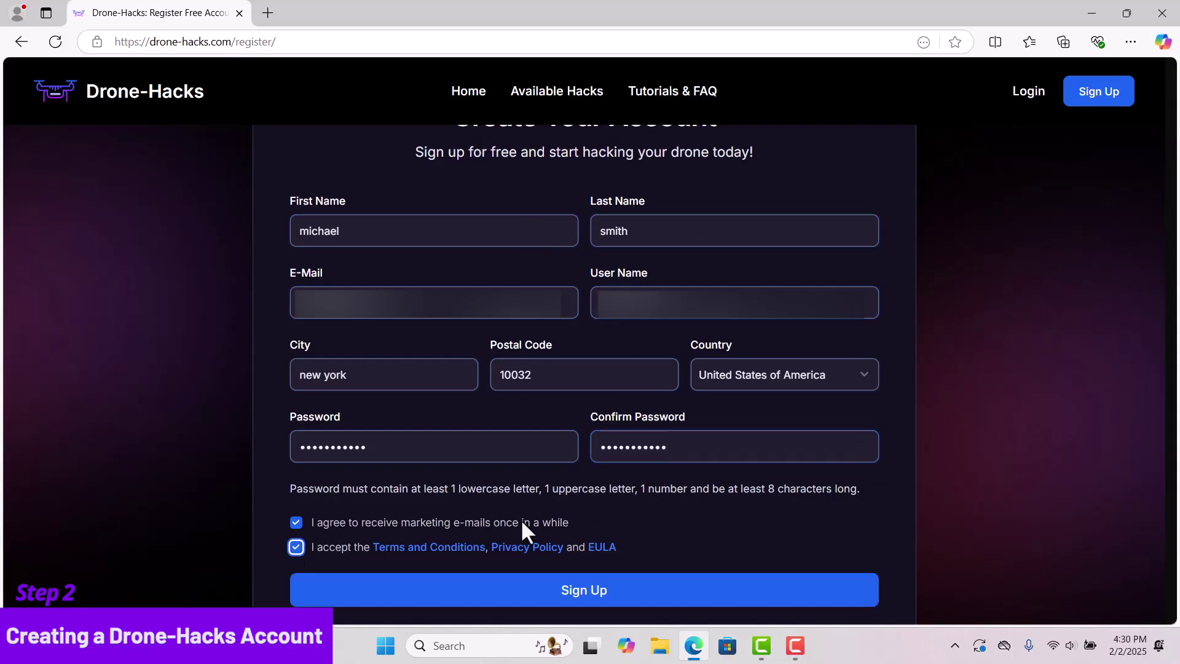
pyautogui.click(558, 594)
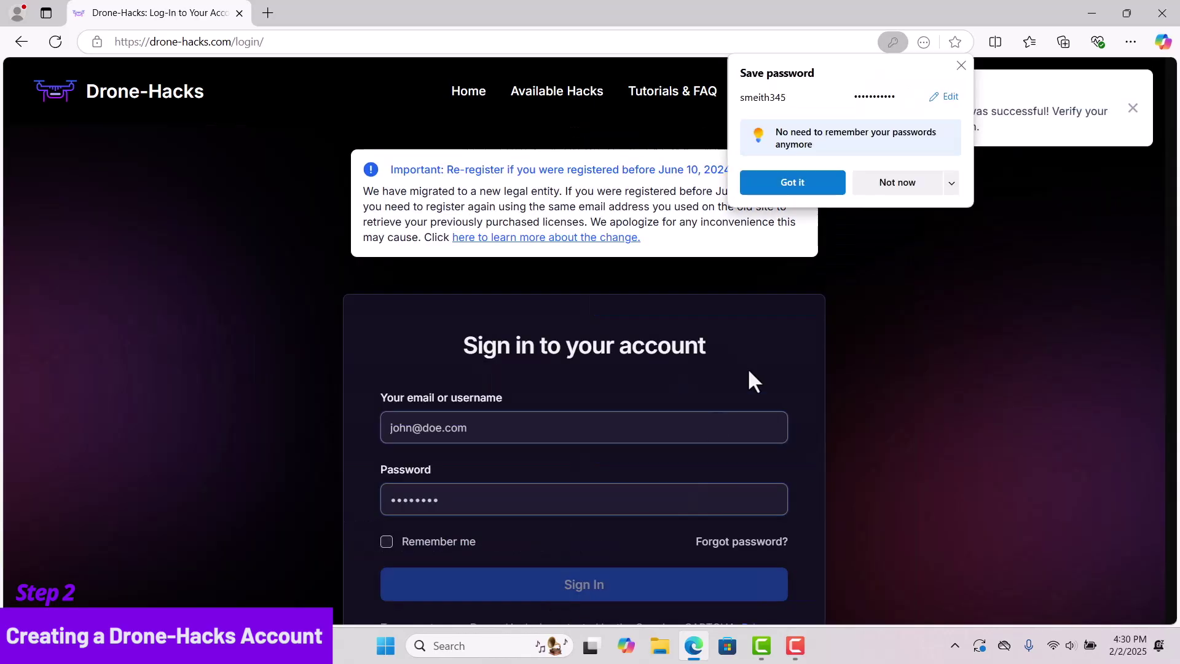
pyautogui.click(898, 188)
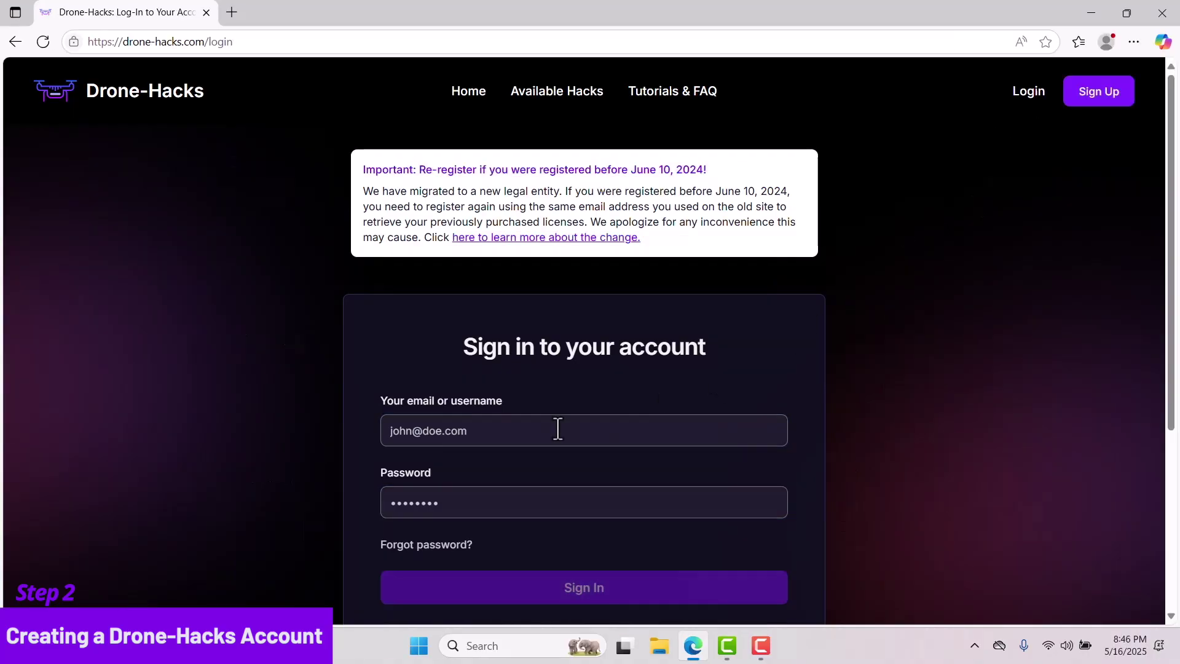
# Sign in with the account e-mail and password and dismiss the success notice.
pyautogui.click(556, 427)
pyautogui.press('Return')
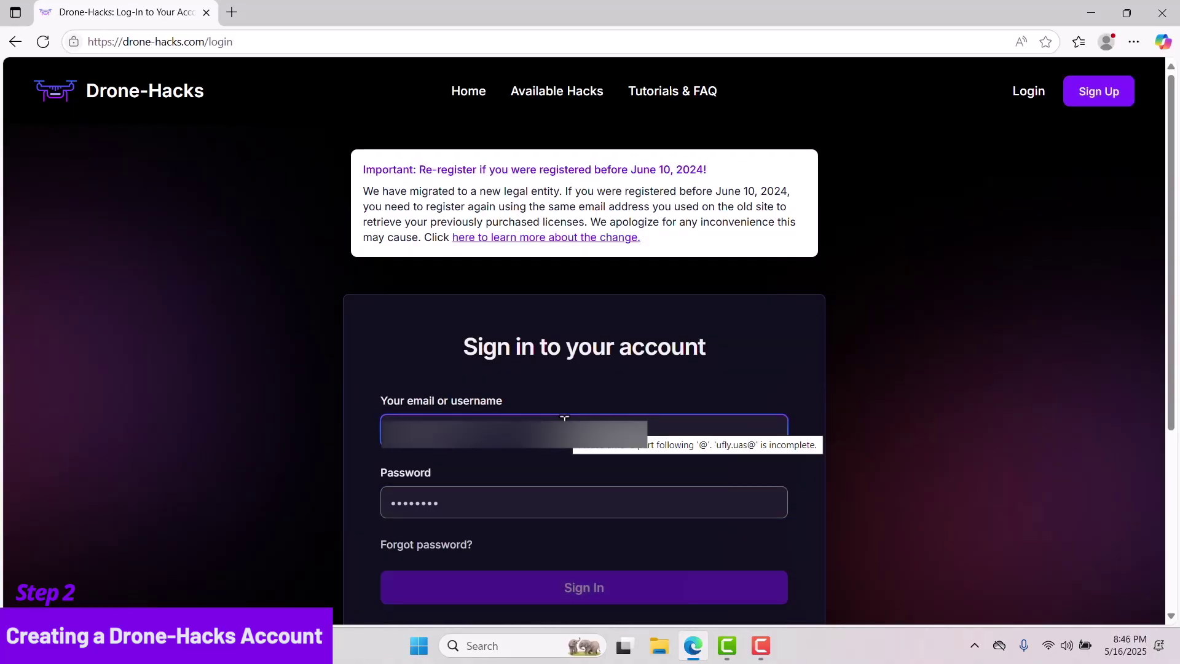
pyautogui.press('Tab')
pyautogui.click(586, 588)
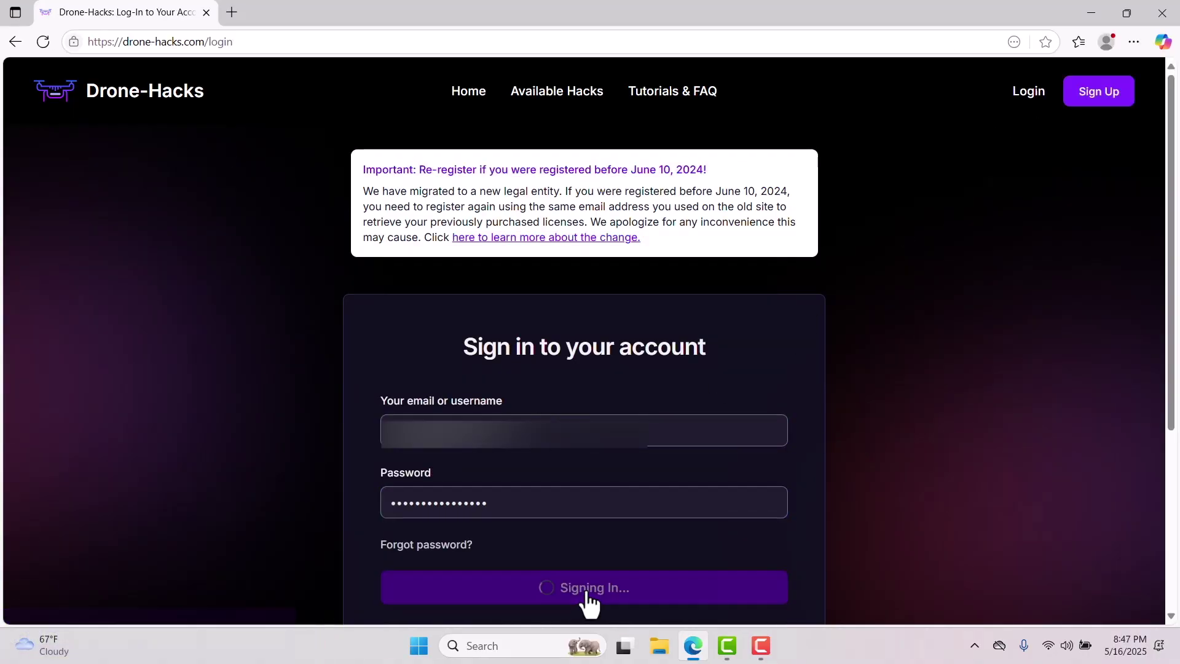
pyautogui.click(1128, 102)
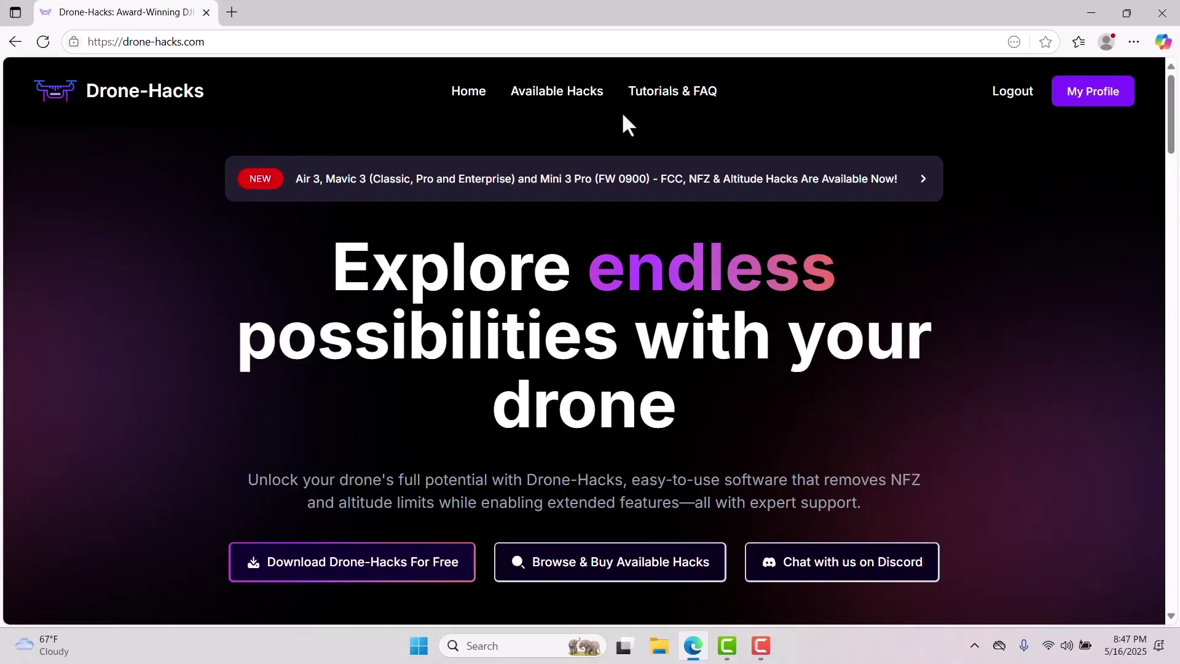
# Order the Pilot 2 and FLY dual-app hack for DJI RC Pro (80 €) using Stripe payment.
pyautogui.click(575, 109)
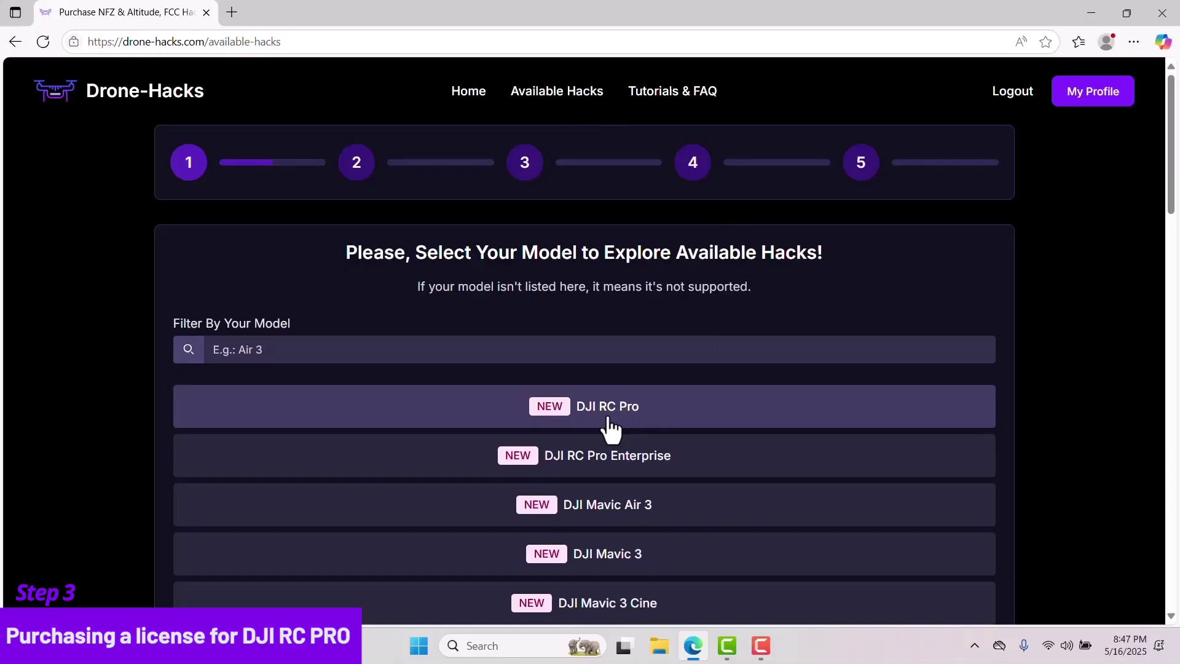
pyautogui.click(610, 428)
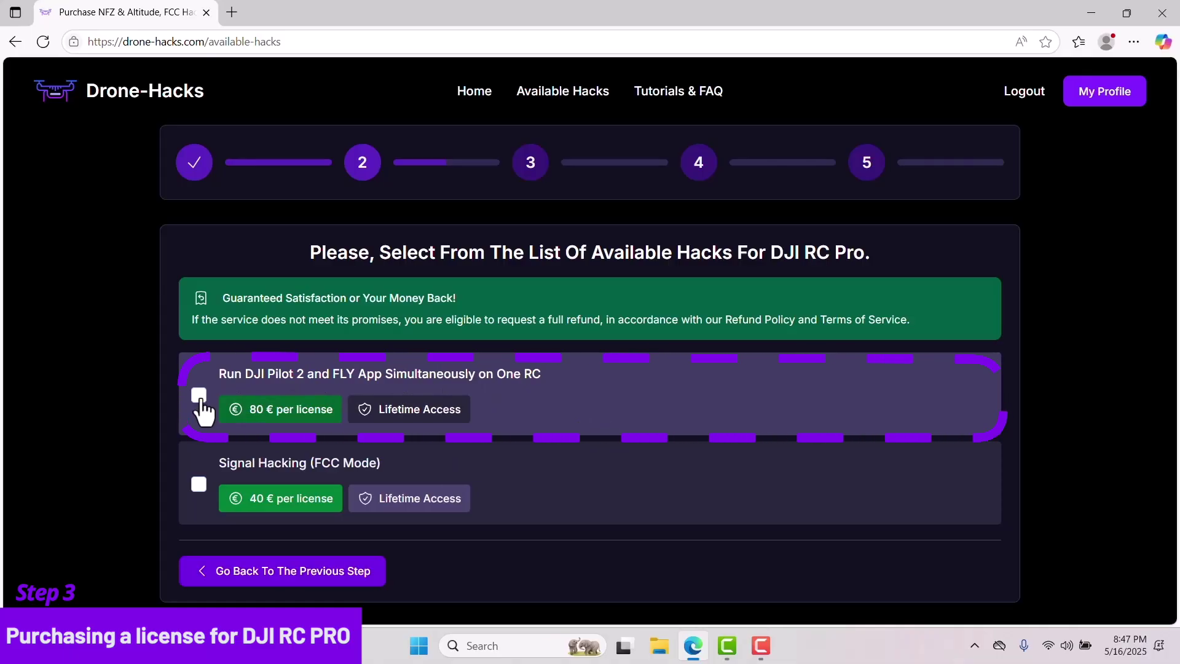
pyautogui.click(198, 396)
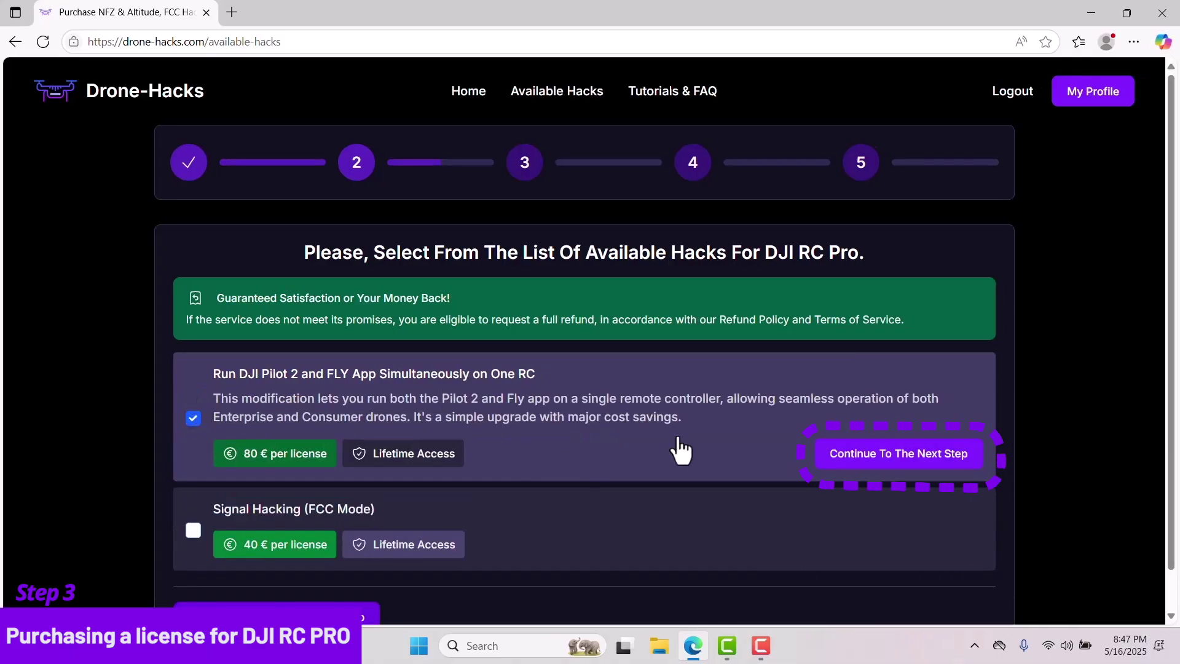
pyautogui.click(829, 472)
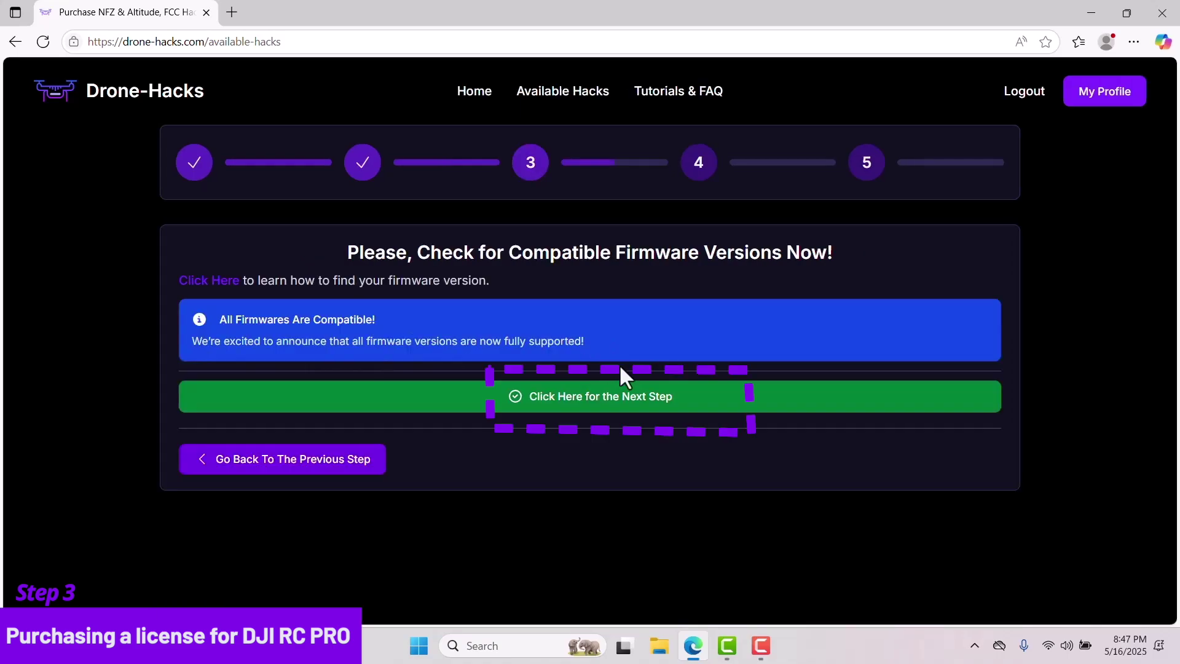
pyautogui.click(702, 411)
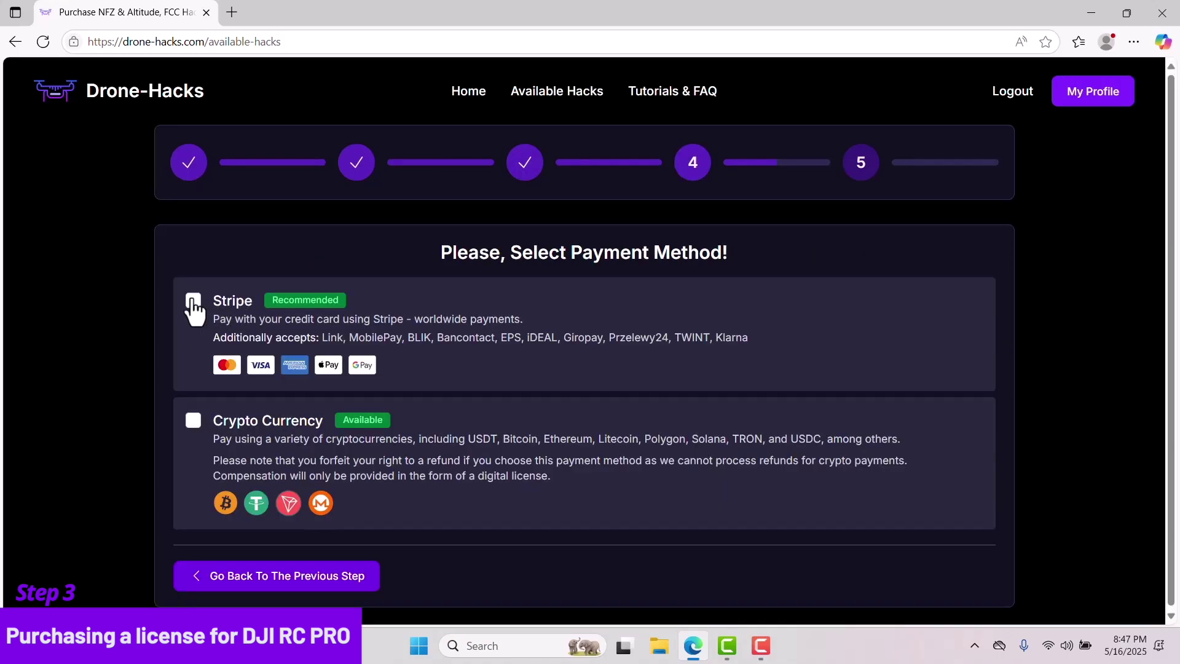
pyautogui.click(193, 300)
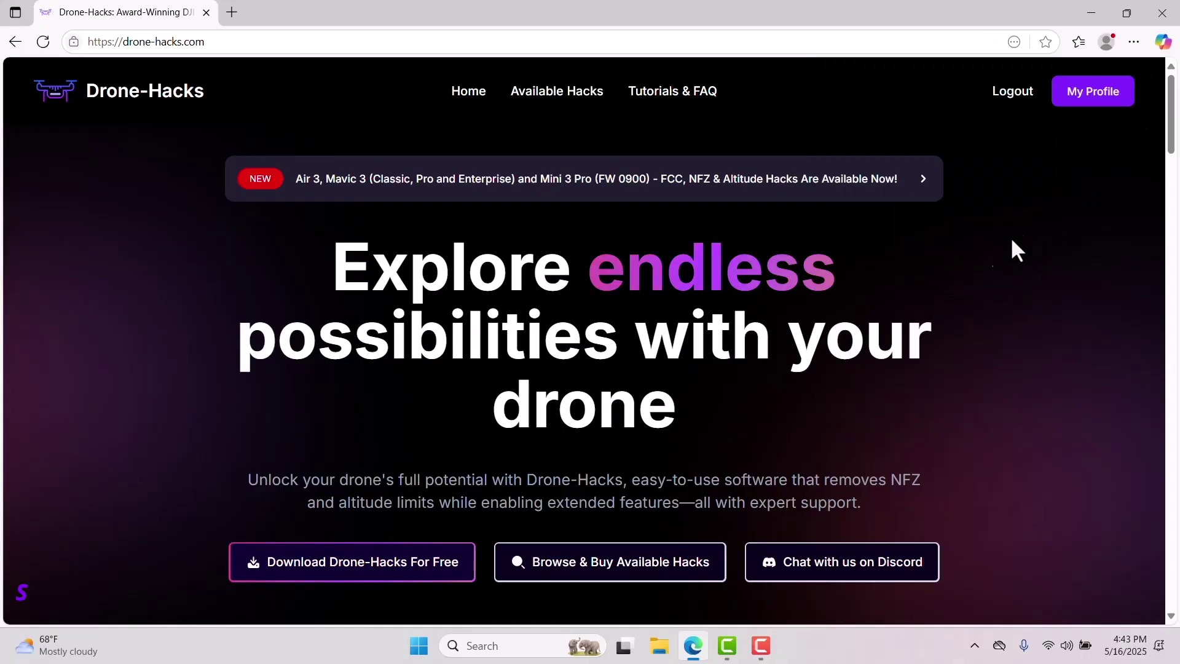
# Download the Drone-Hacks v2 installer Drone-Hacks_2.0.14_x64_en-US.msi.
pyautogui.click(349, 569)
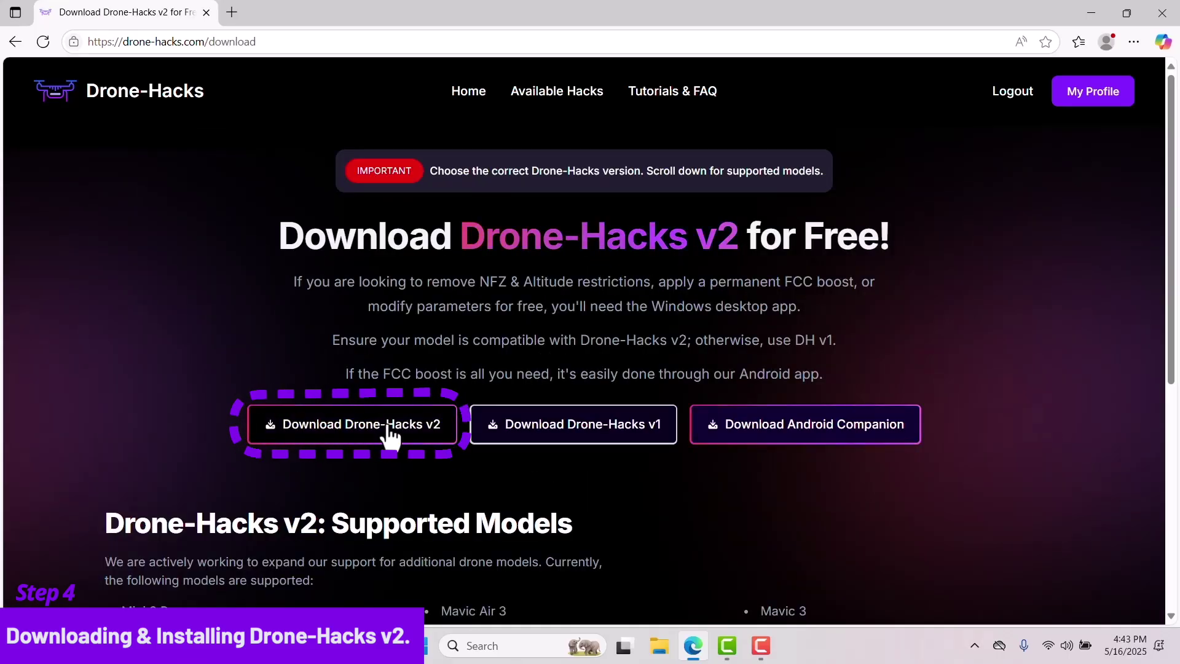
pyautogui.click(390, 438)
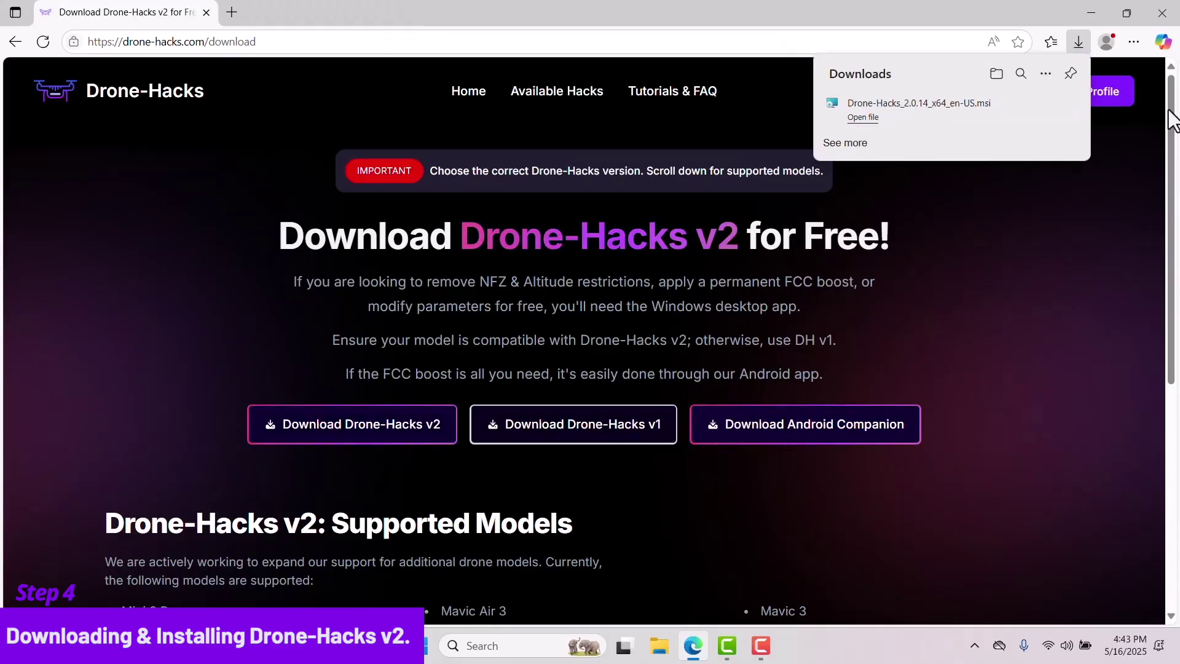
# Minimize the browser and locate the Drone-Hacks .msi installer in File Explorer's Downloads folder.
pyautogui.click(1091, 12)
pyautogui.click(1091, 12)
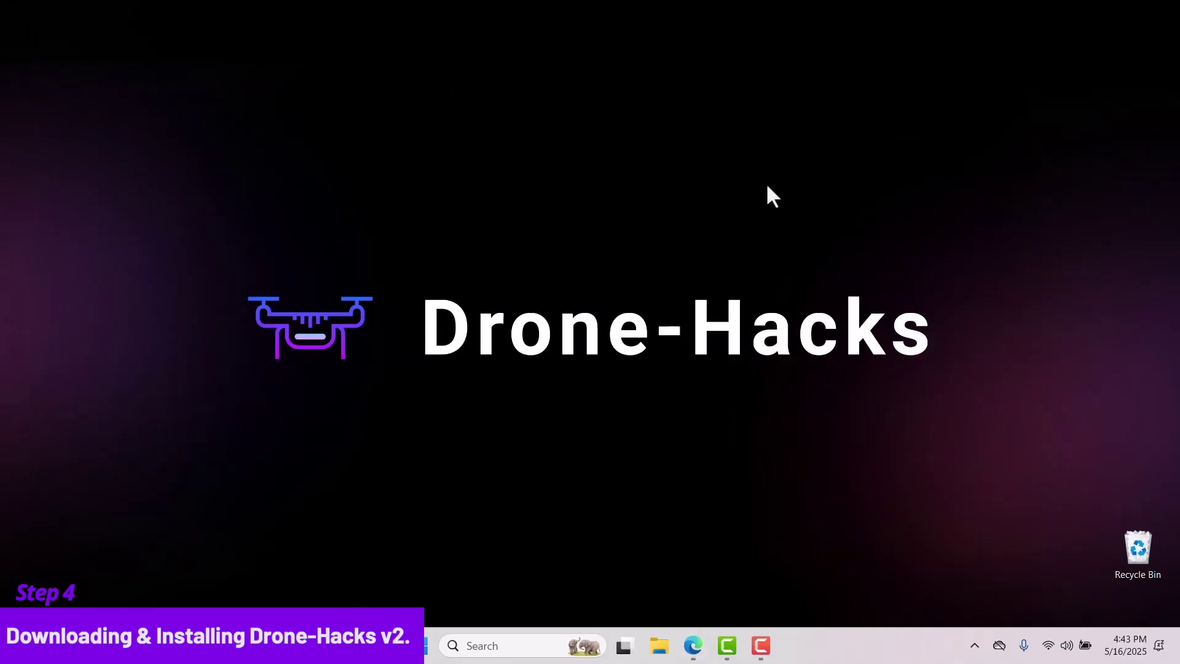
pyautogui.click(659, 646)
pyautogui.click(158, 309)
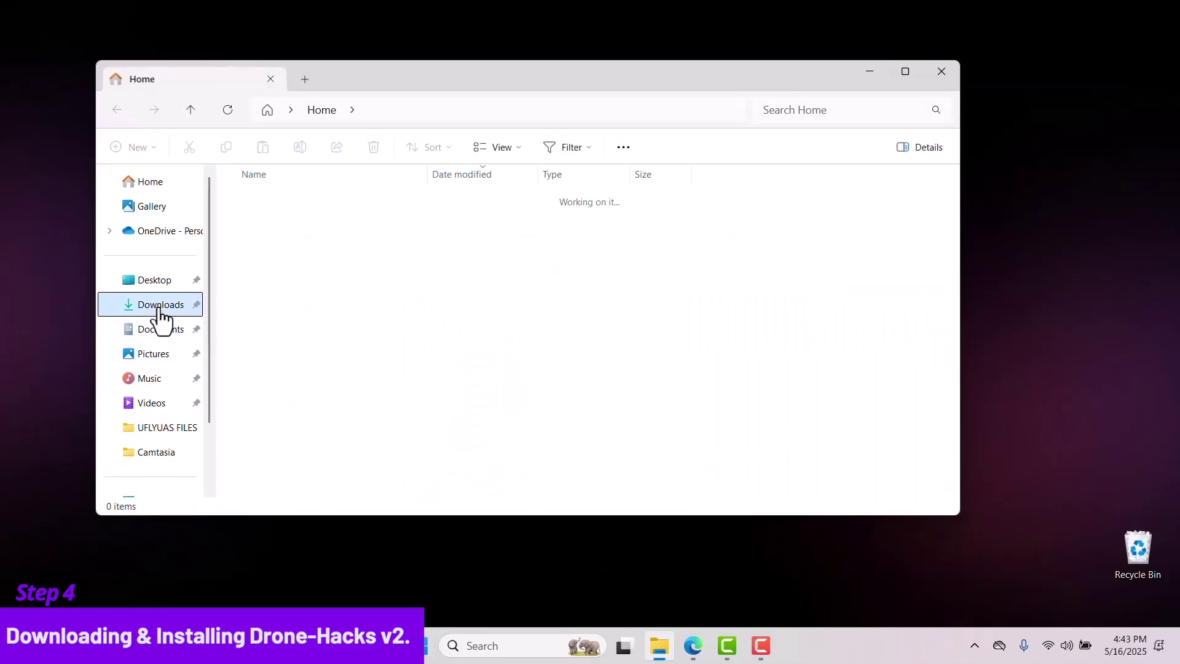
pyautogui.rightClick(308, 217)
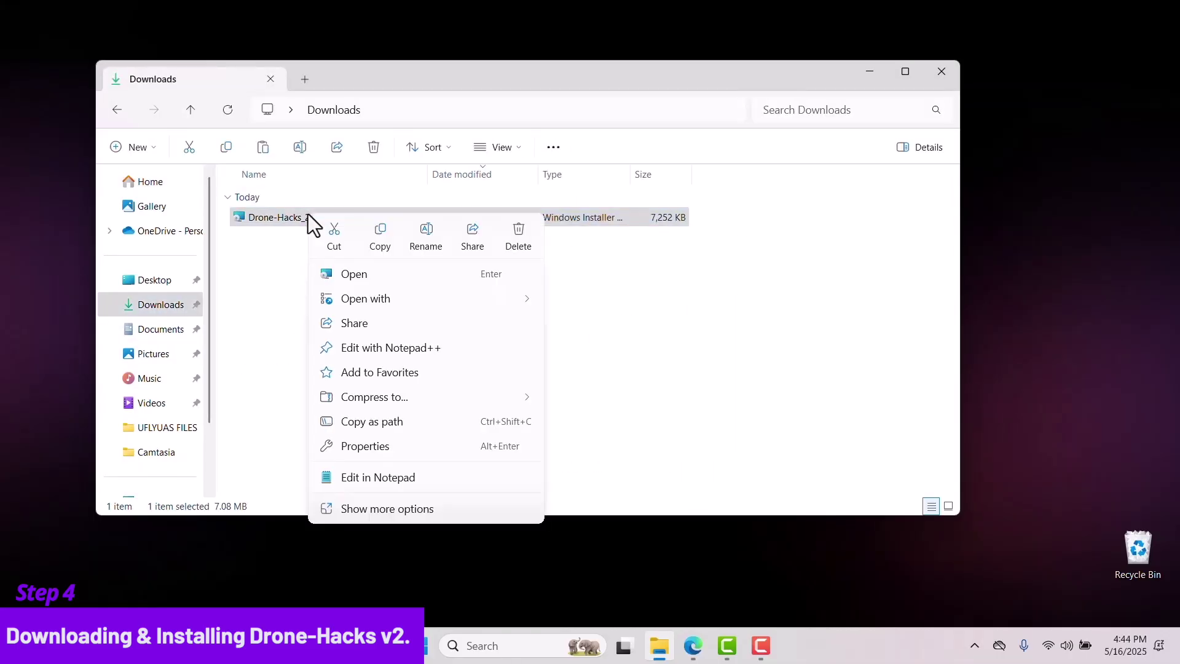
# Run the Drone-Hacks installer and proceed with the default C:\Program Files\Drone-Hacks\ install folder.
pyautogui.click(383, 278)
pyautogui.click(932, 73)
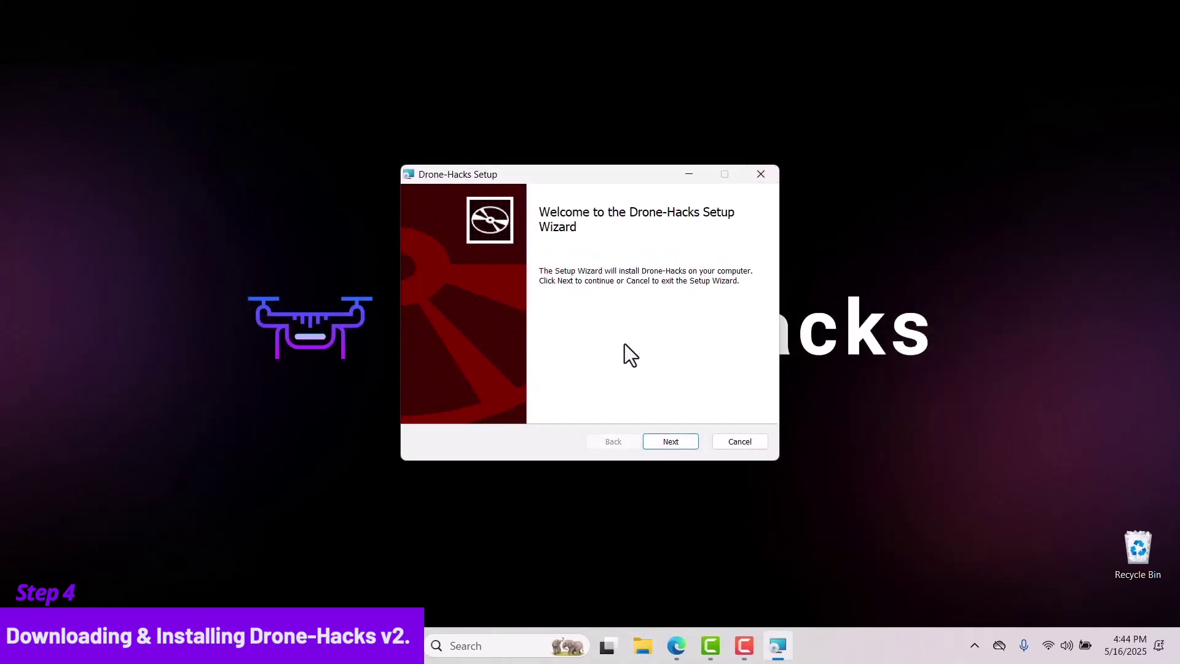
pyautogui.click(671, 441)
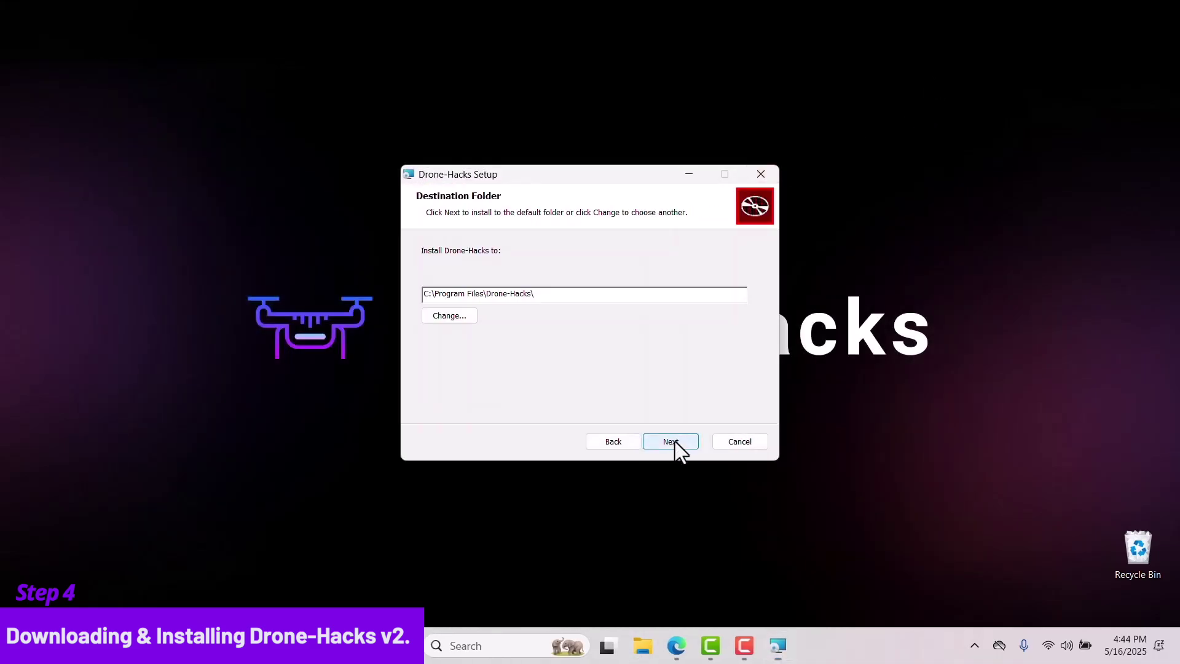
pyautogui.click(670, 441)
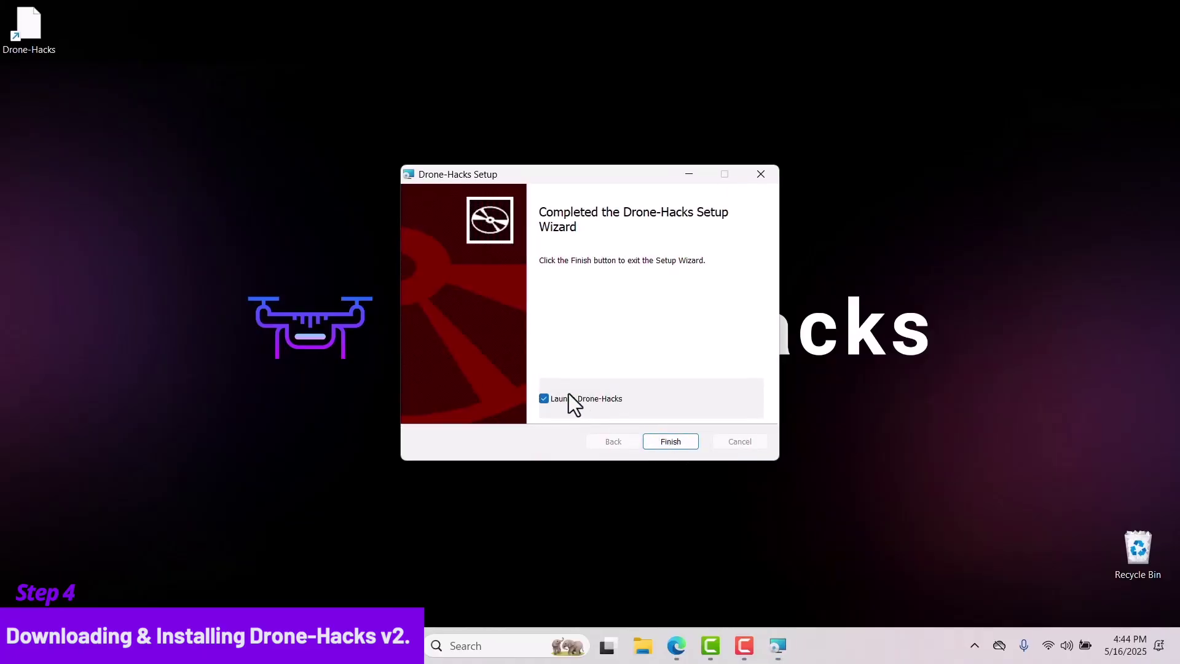
# Launch Drone-Hacks after setup, reposition its window, and connect to the RC Pro controller.
pyautogui.click(669, 443)
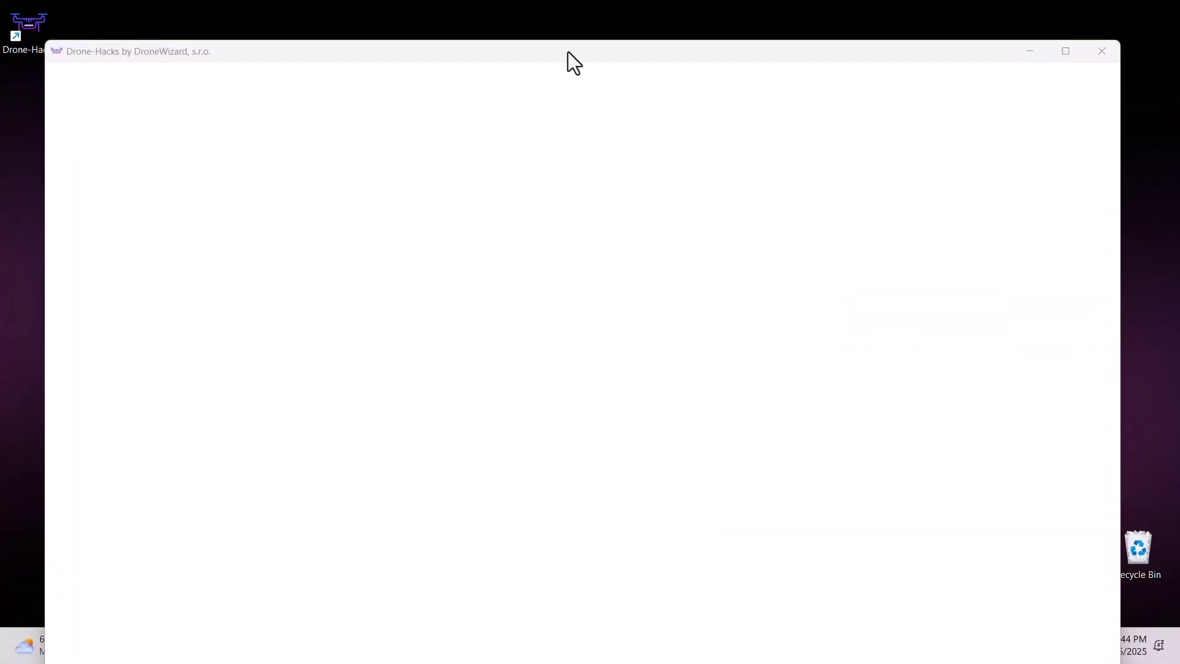
pyautogui.moveTo(568, 52); pyautogui.dragTo(584, 13)
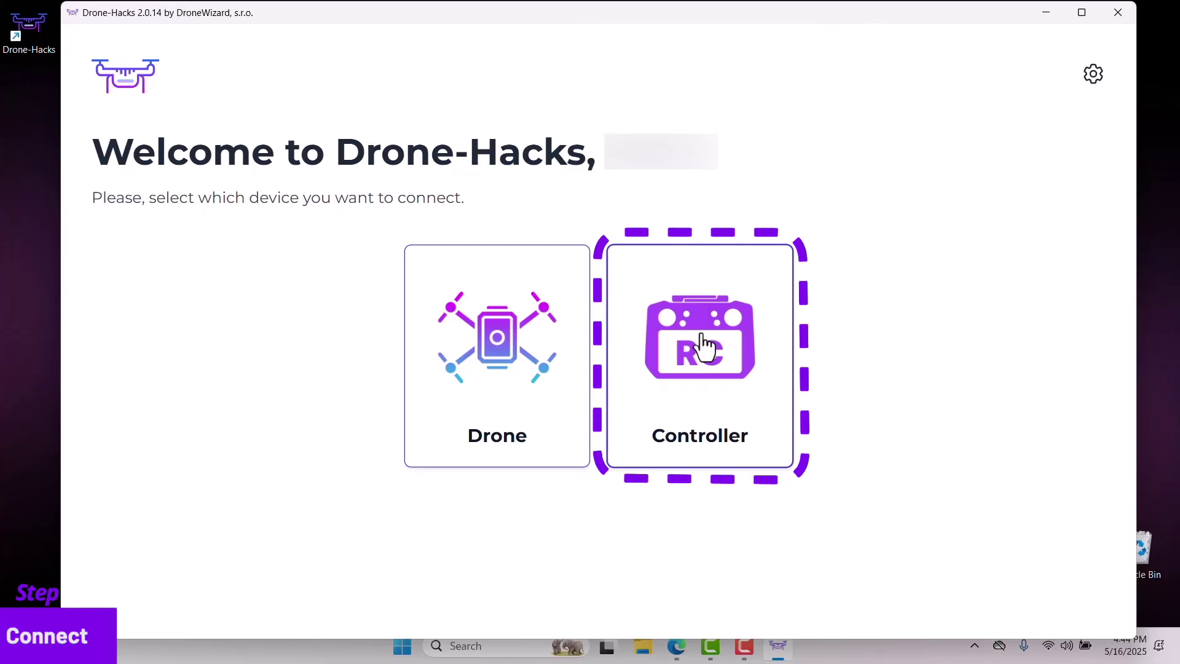
pyautogui.click(699, 364)
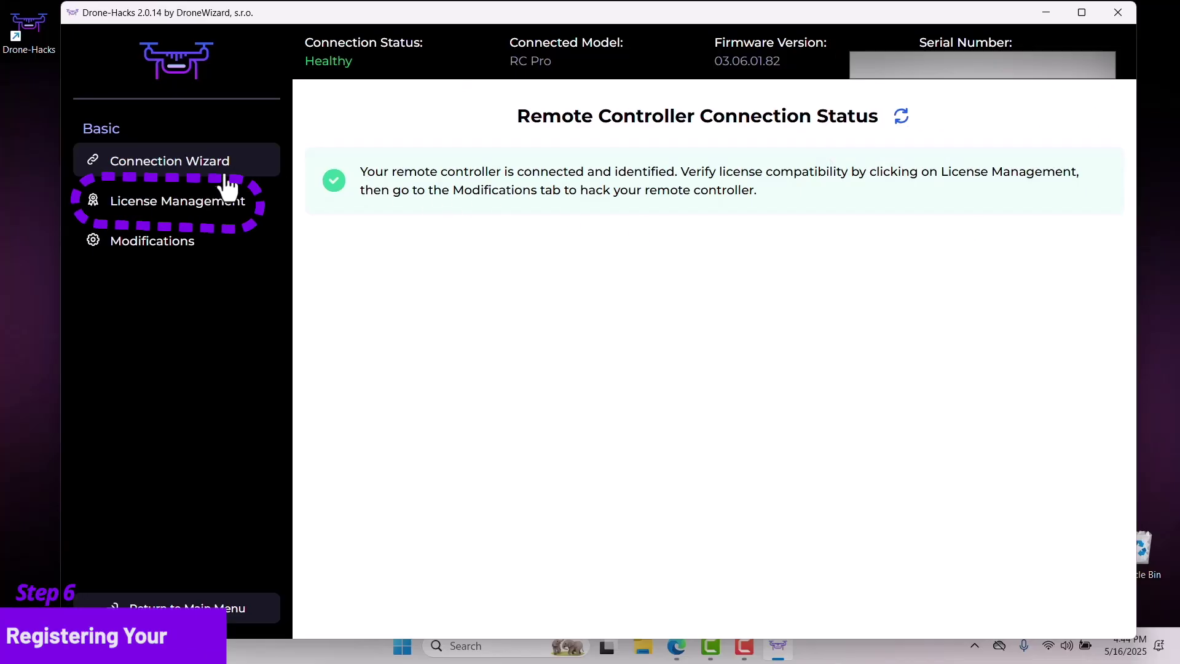
# In License Management, register the DH RC Pro license to this controller and confirm.
pyautogui.click(178, 205)
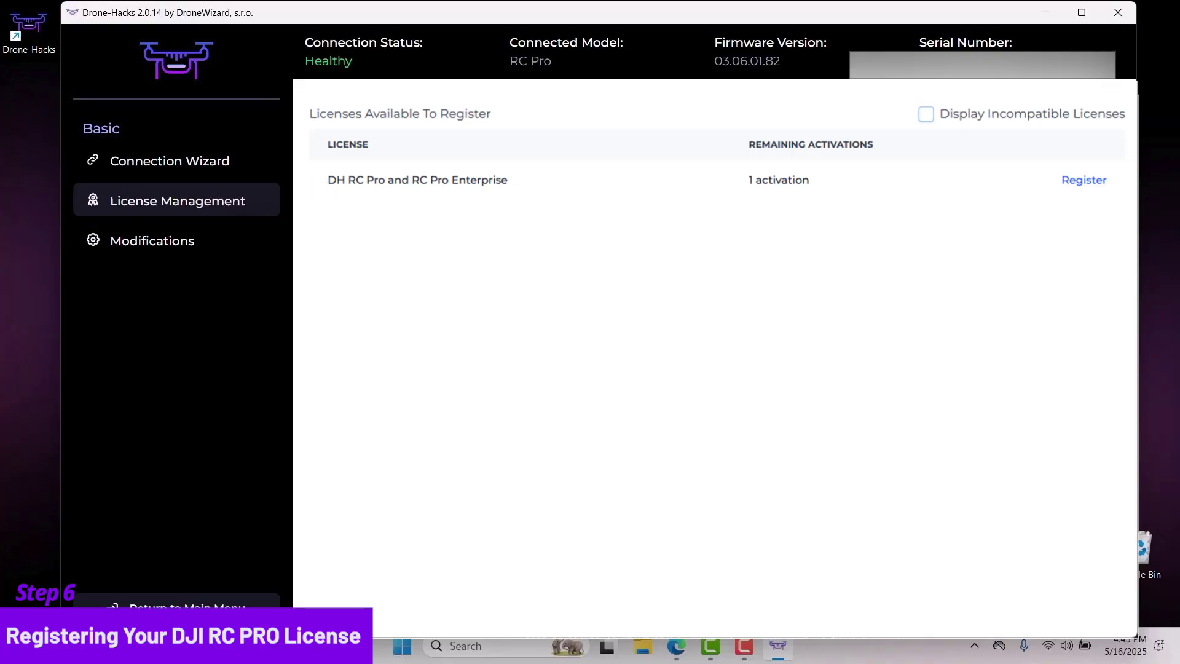
pyautogui.click(1082, 182)
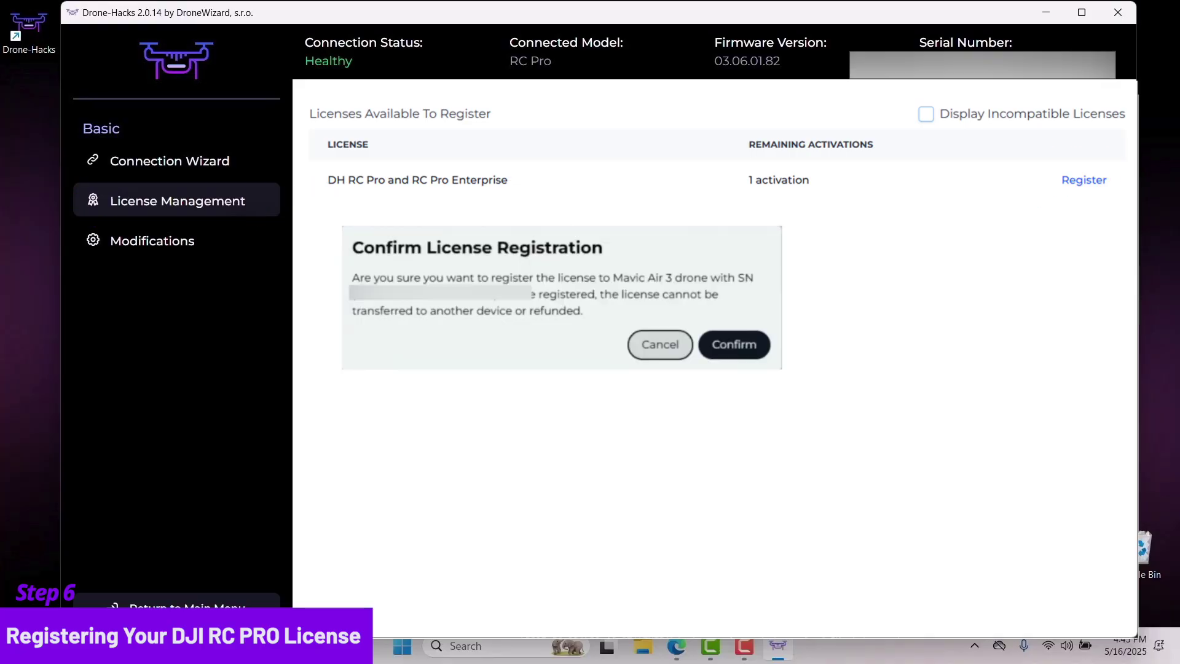
pyautogui.click(735, 346)
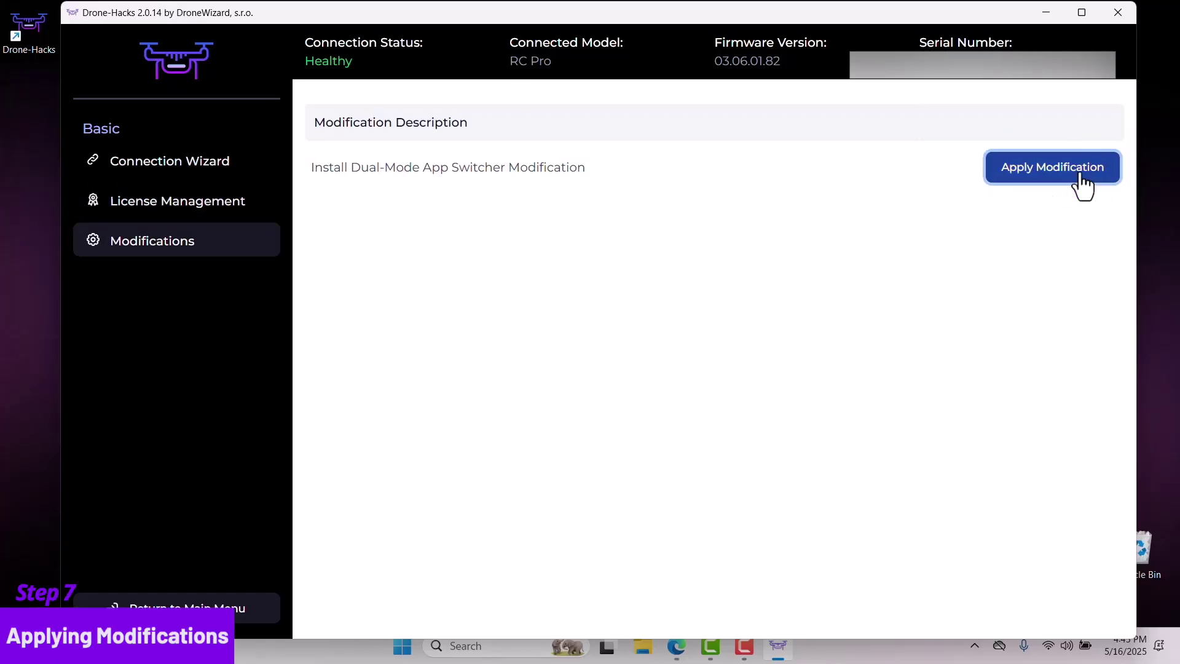
# Apply the Dual-Mode App Switcher modification to the RC Pro.
pyautogui.click(1083, 184)
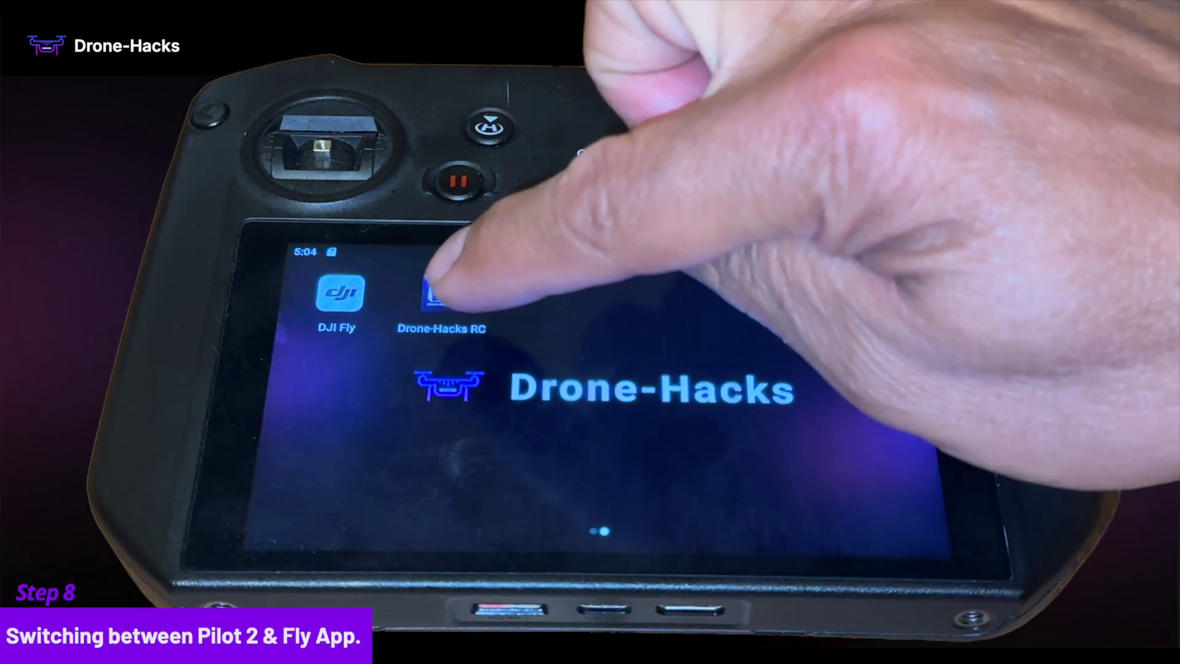
# Launch Drone-Hacks RC and switch the controller to RC Enterprise RM510B mode.
pyautogui.click(443, 301)
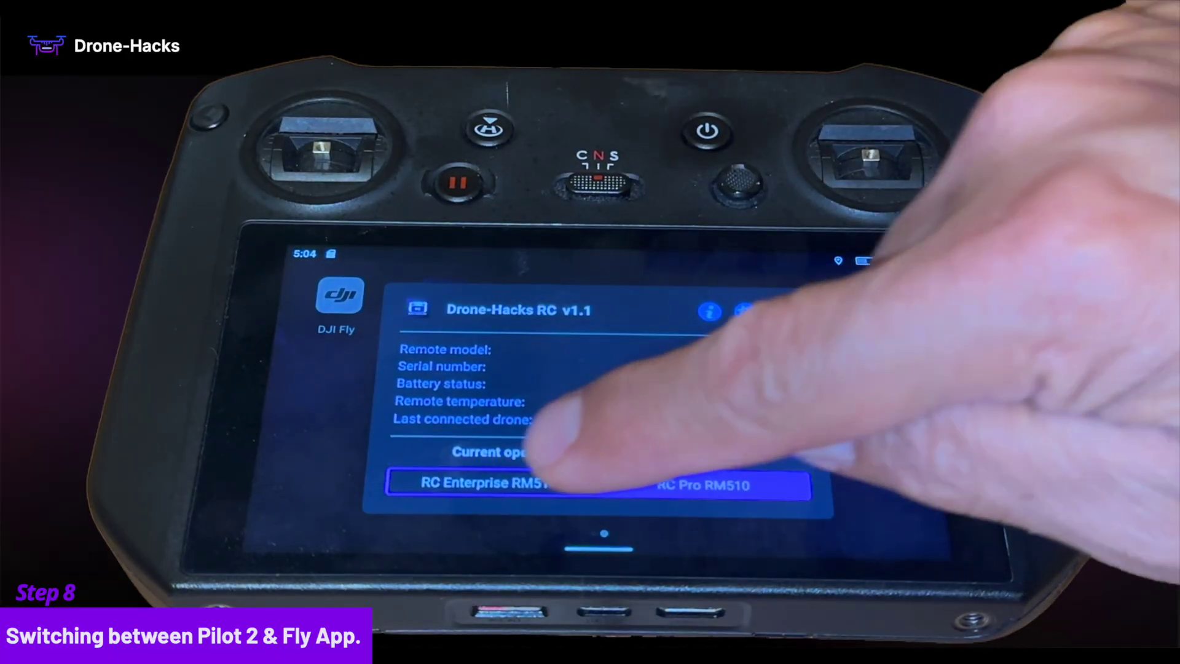
pyautogui.click(495, 481)
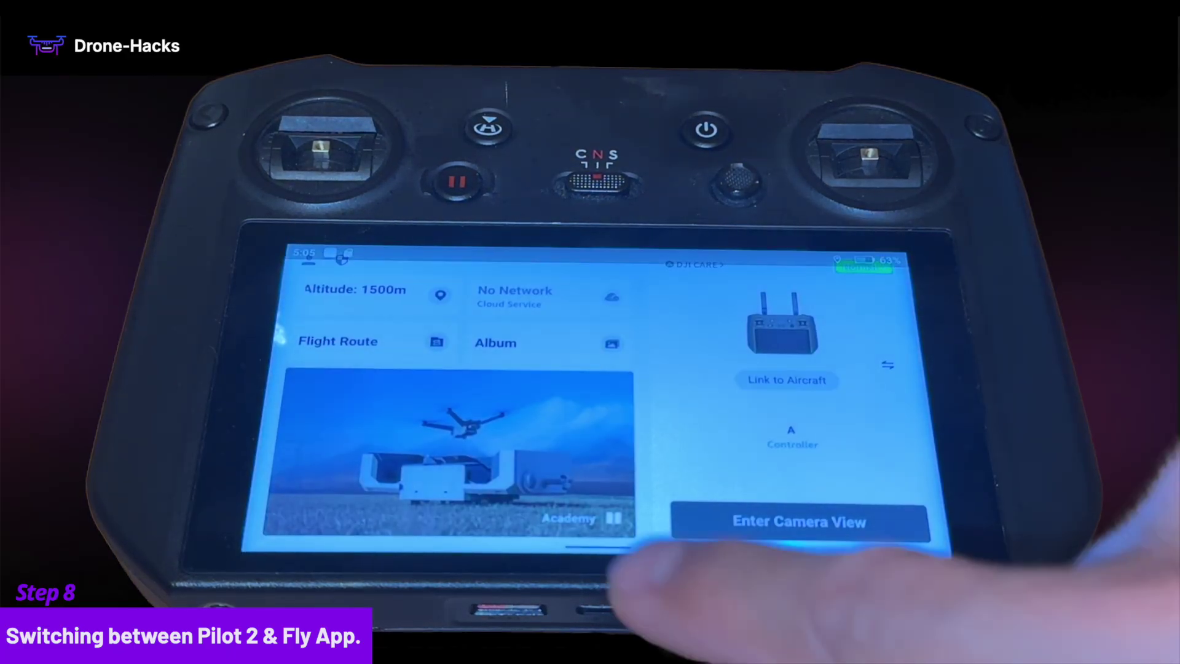
# Close the running DJI flight app, then switch back to RC Pro RM510 via Drone-Hacks RC.
pyautogui.moveTo(599, 581); pyautogui.dragTo(676, 344)
pyautogui.moveTo(652, 402); pyautogui.dragTo(725, 271)
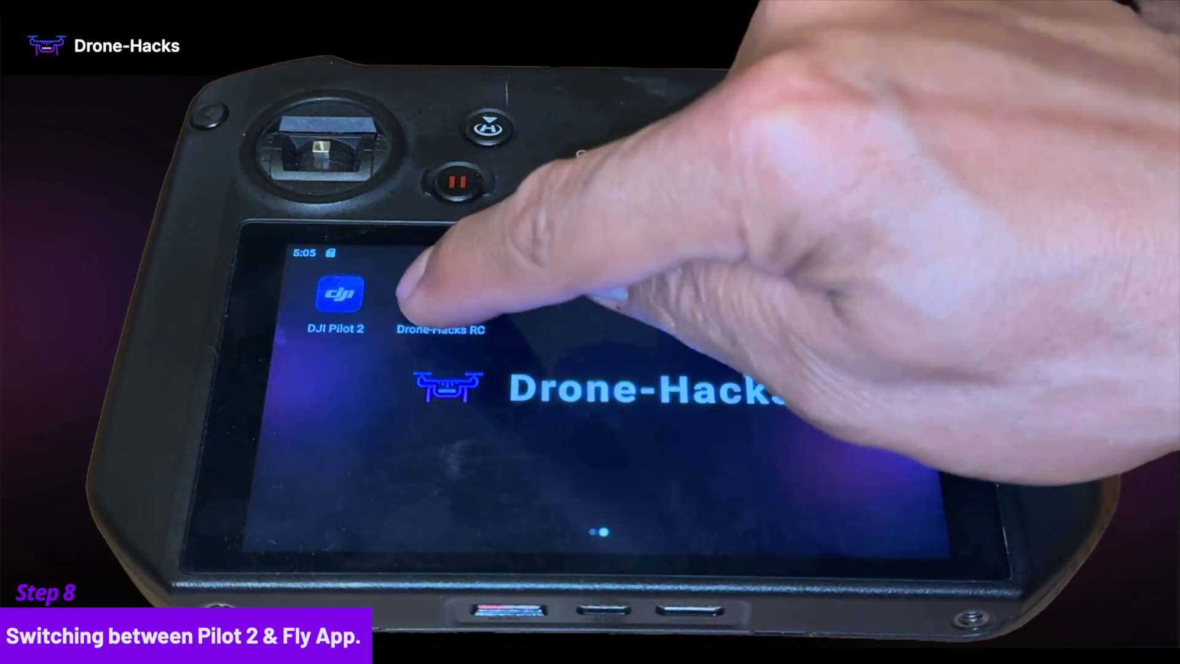
pyautogui.click(443, 295)
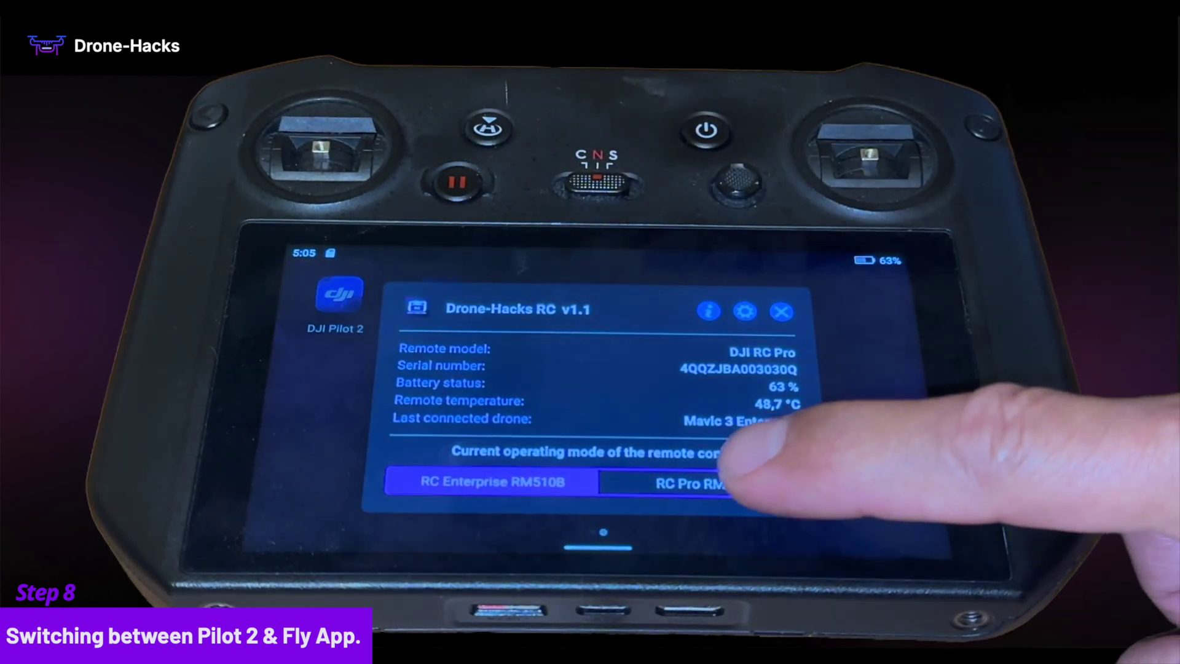
pyautogui.click(688, 483)
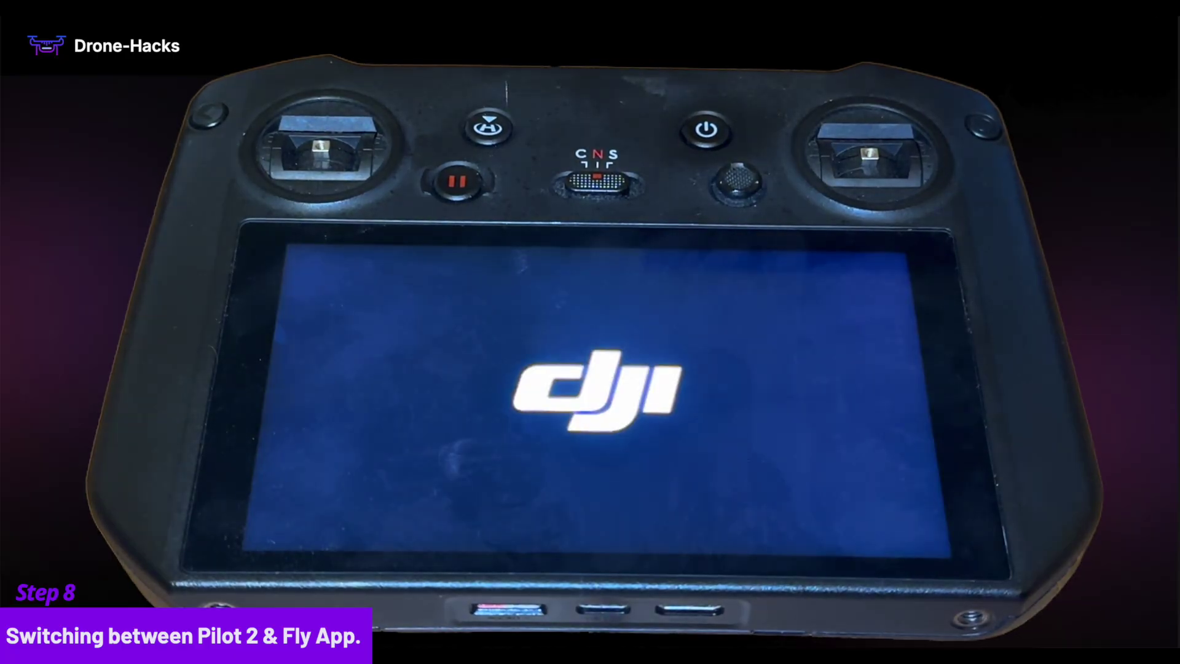